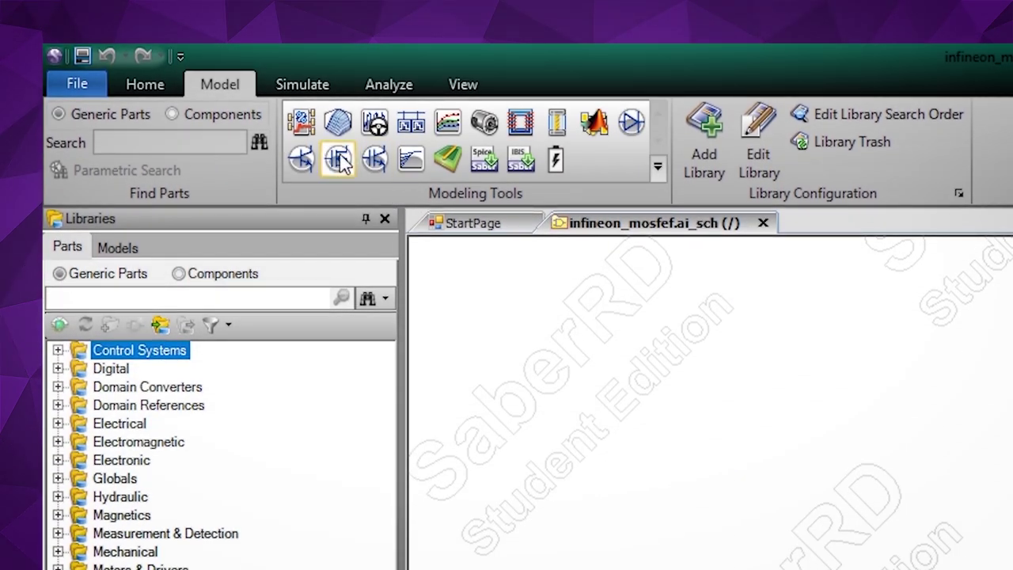
Launch the Power MOSFET Tool from the Modeling Tools gallery
click(338, 158)
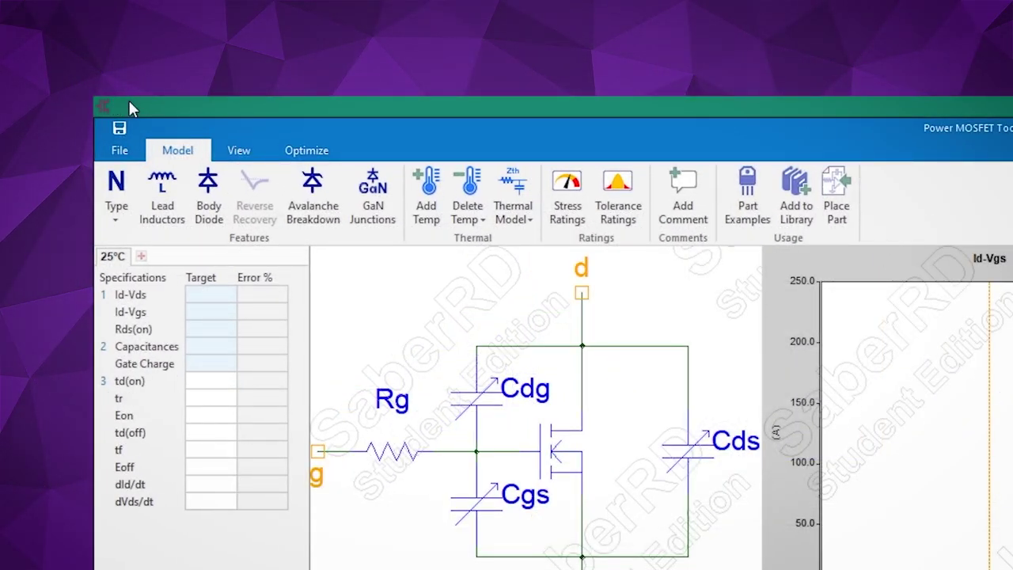
Keep the MOSFET type N-channel and add the body diode and avalanche breakdown
click(116, 202)
click(126, 235)
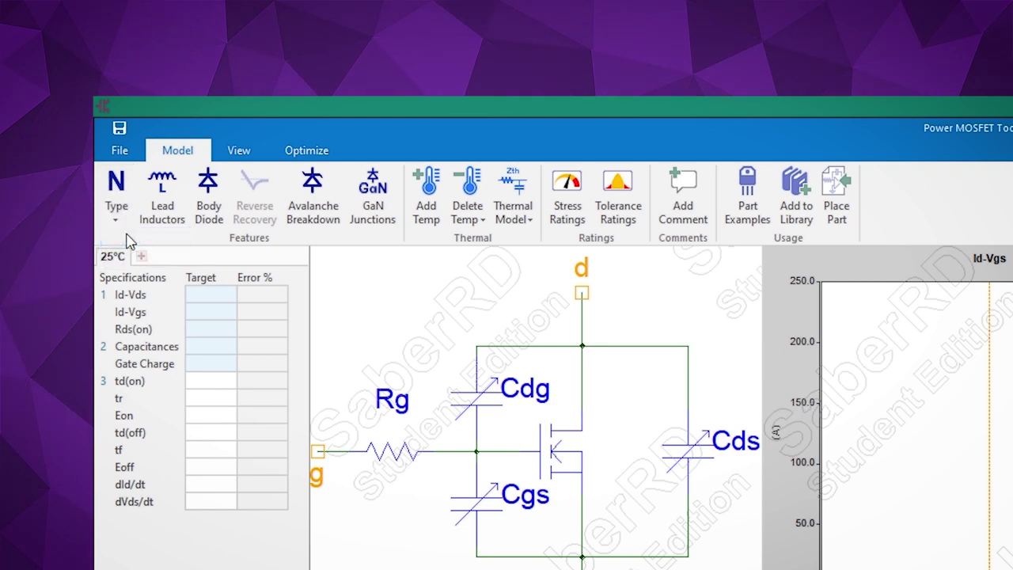
click(209, 208)
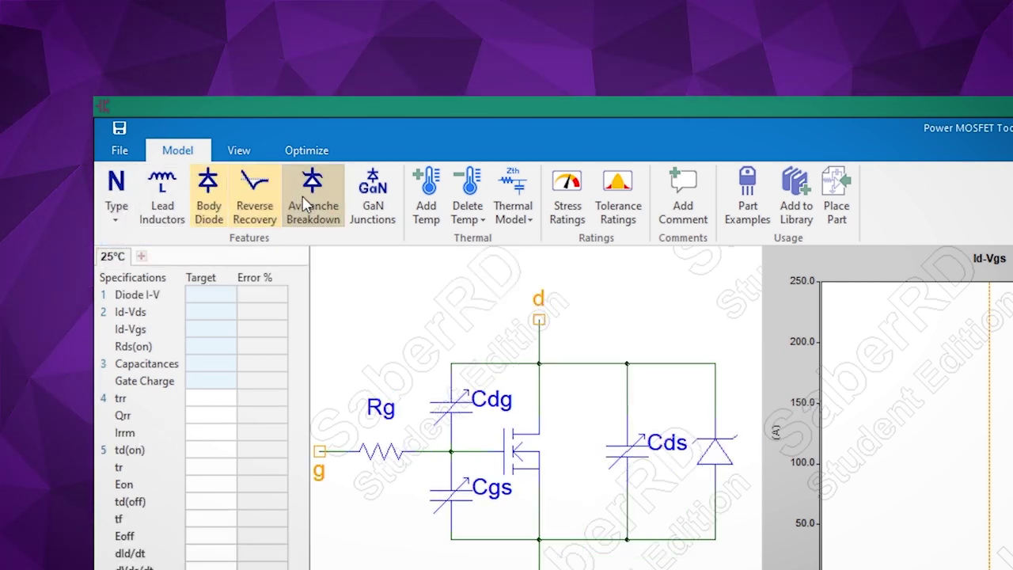
click(307, 204)
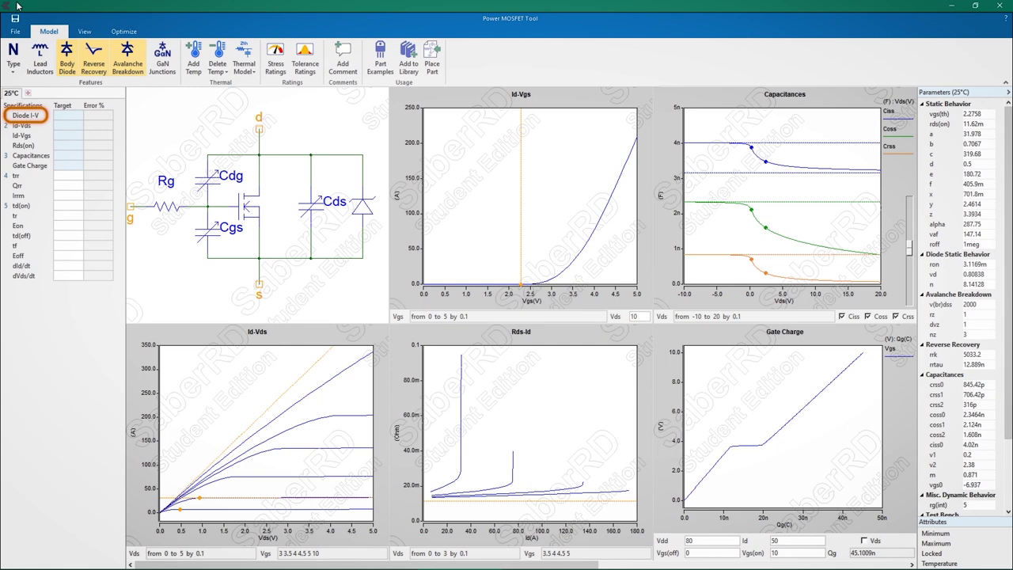
Switch to a two-pane grid layout and start a scanned target capture for Diode I-V
click(84, 31)
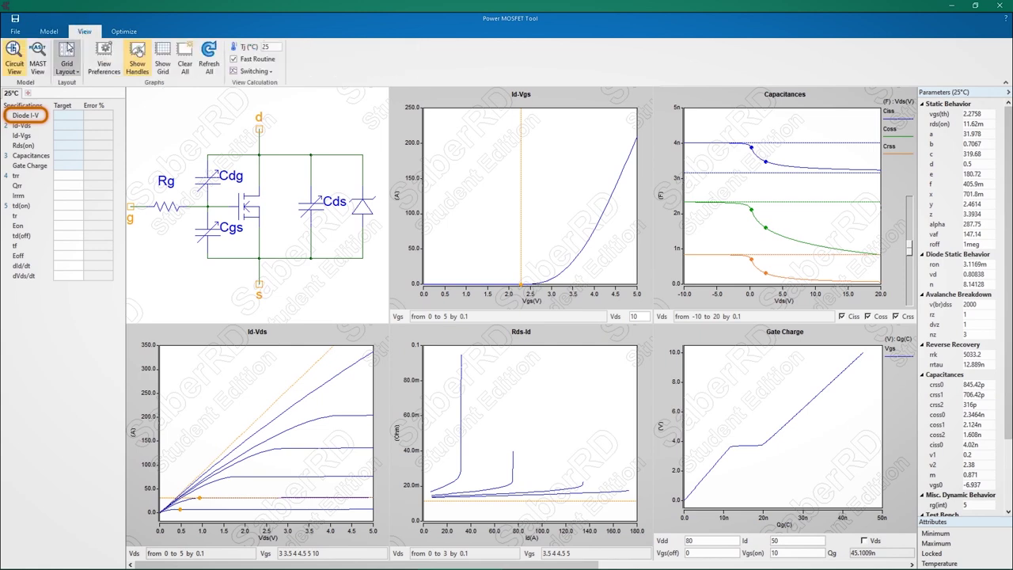
click(68, 57)
click(71, 95)
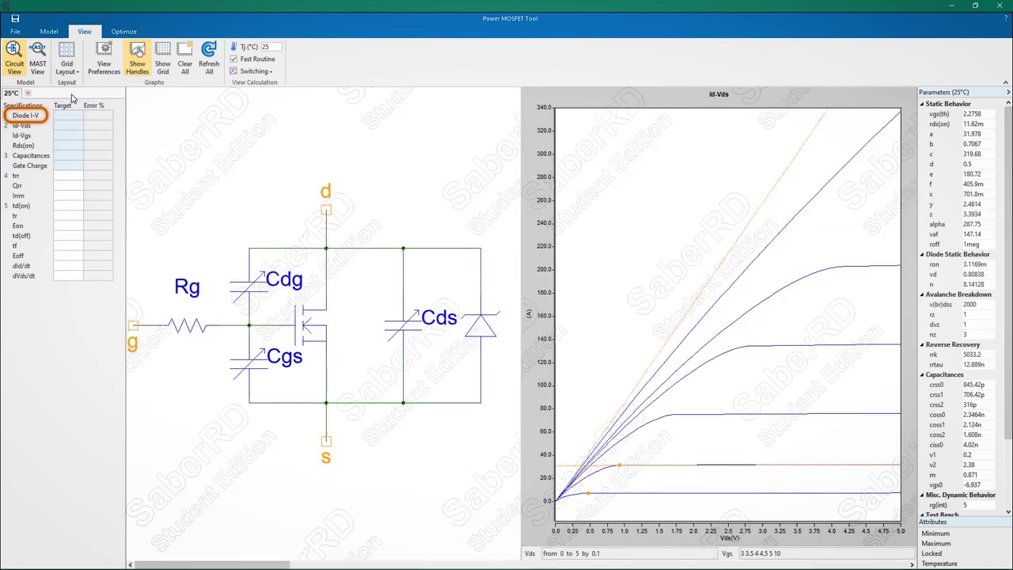
drag(217, 565, 582, 567)
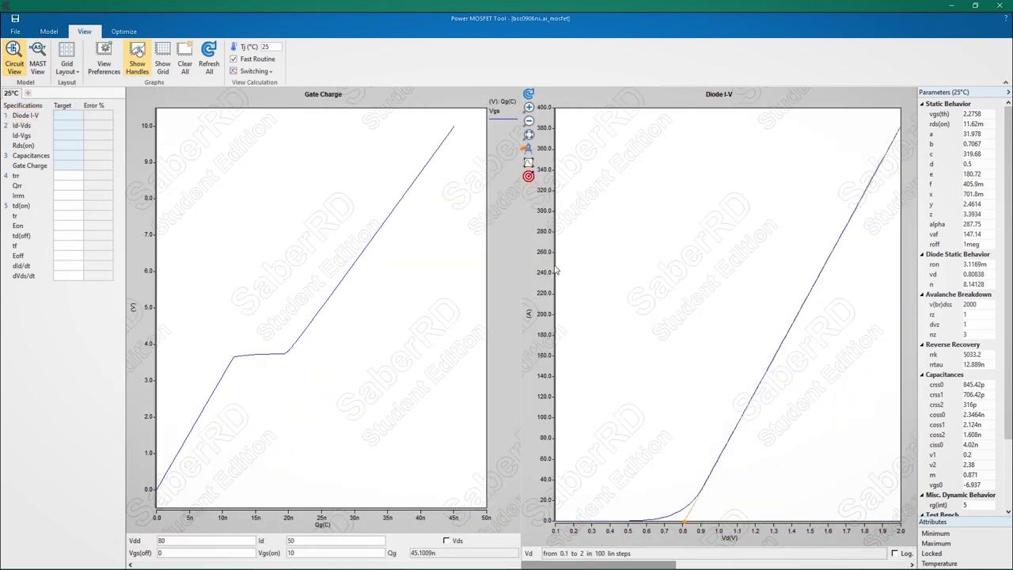
click(529, 164)
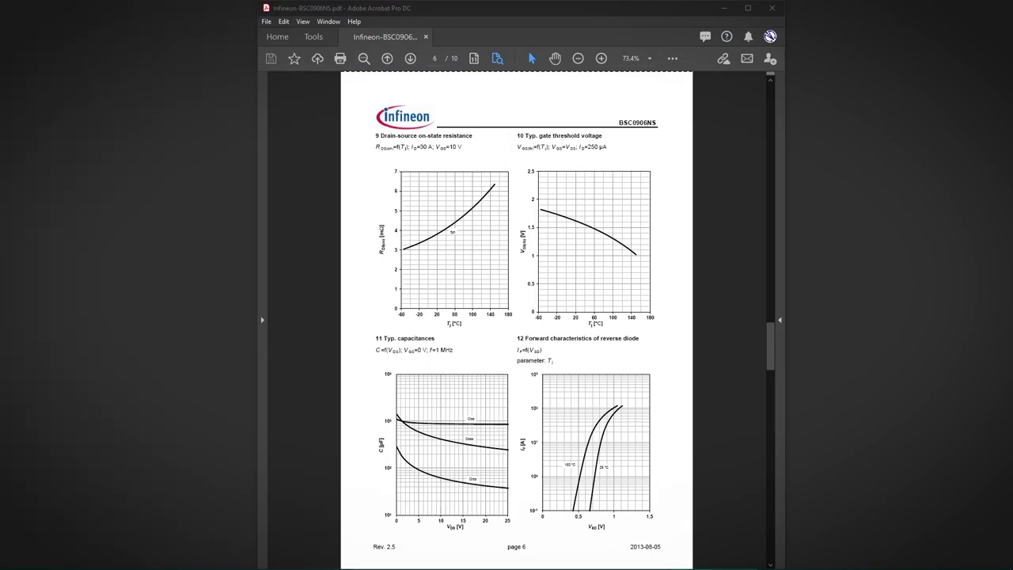
Snip the reverse diode forward, typical capacitance and typical output characteristic plots
key(super+shift+s)
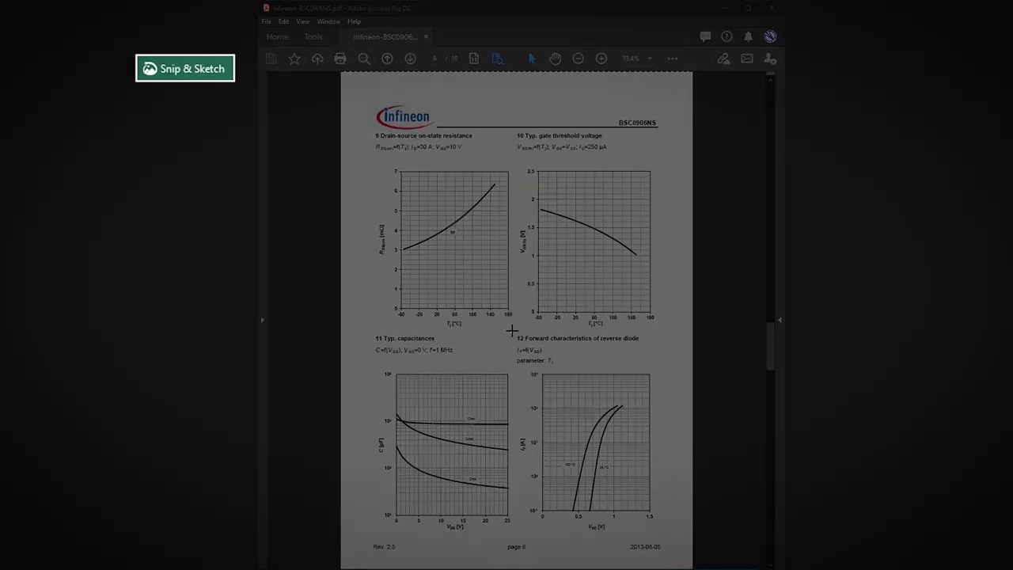
drag(512, 332, 669, 541)
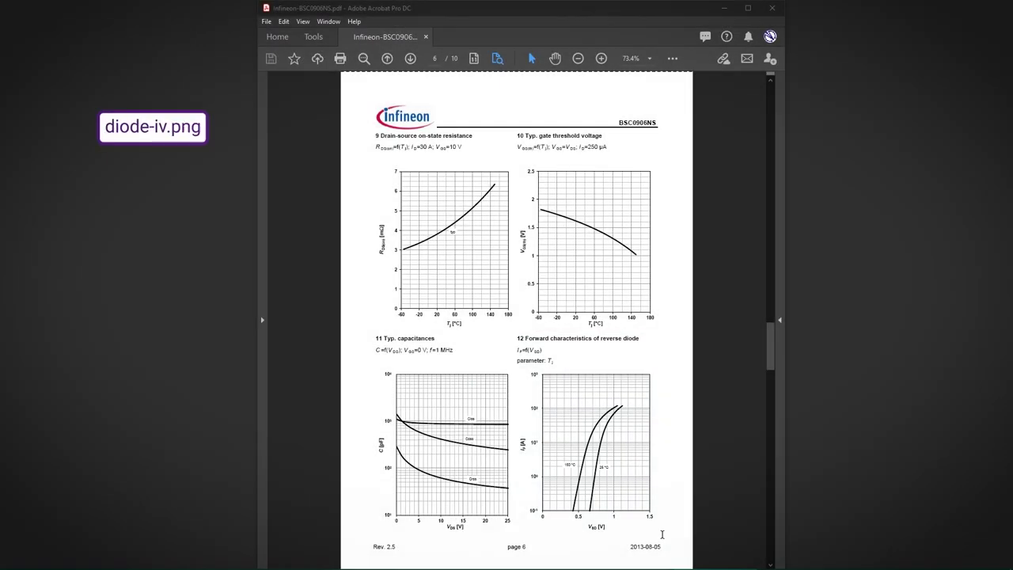
key(super+shift+s)
drag(369, 330, 522, 530)
scroll(516, 317, up, 3)
key(super+shift+s)
drag(371, 131, 509, 314)
Snip the drain-source on-resistance, typical transfer characteristic and one more datasheet plot
key(super+shift+s)
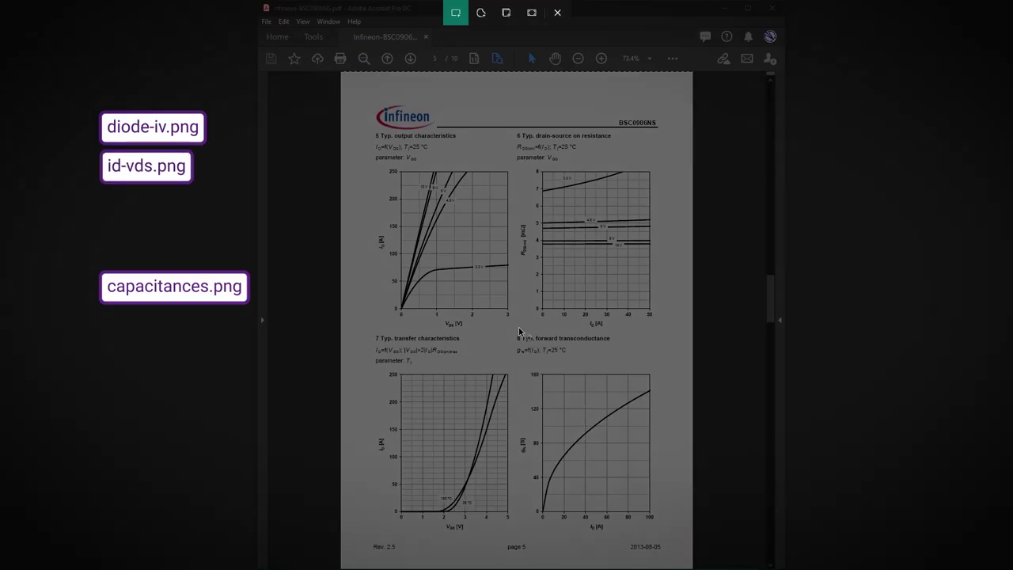
drag(504, 126, 650, 331)
key(super+shift+s)
drag(369, 330, 528, 533)
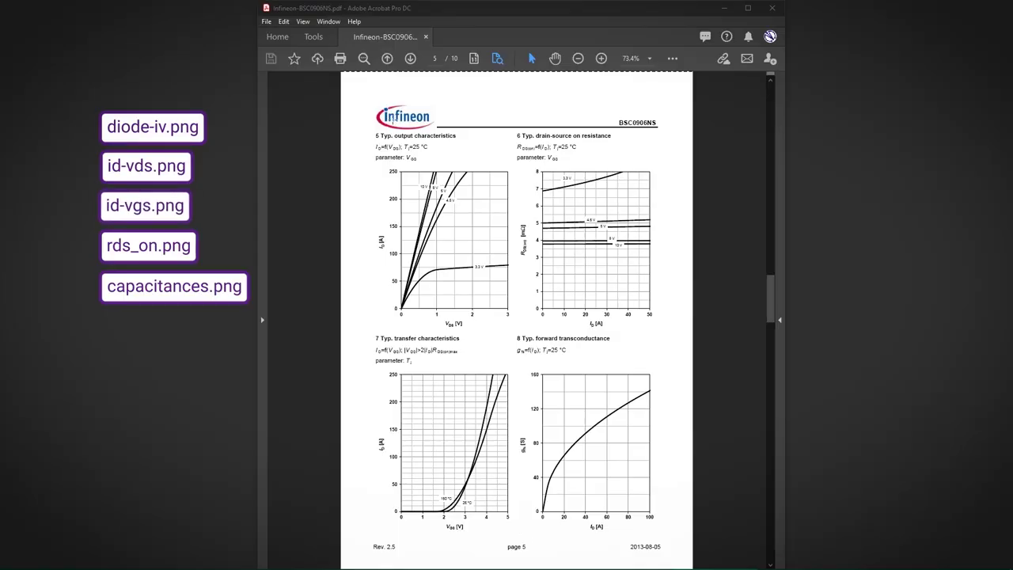
scroll(523, 396, down, 5)
key(super+shift+s)
drag(513, 132, 669, 337)
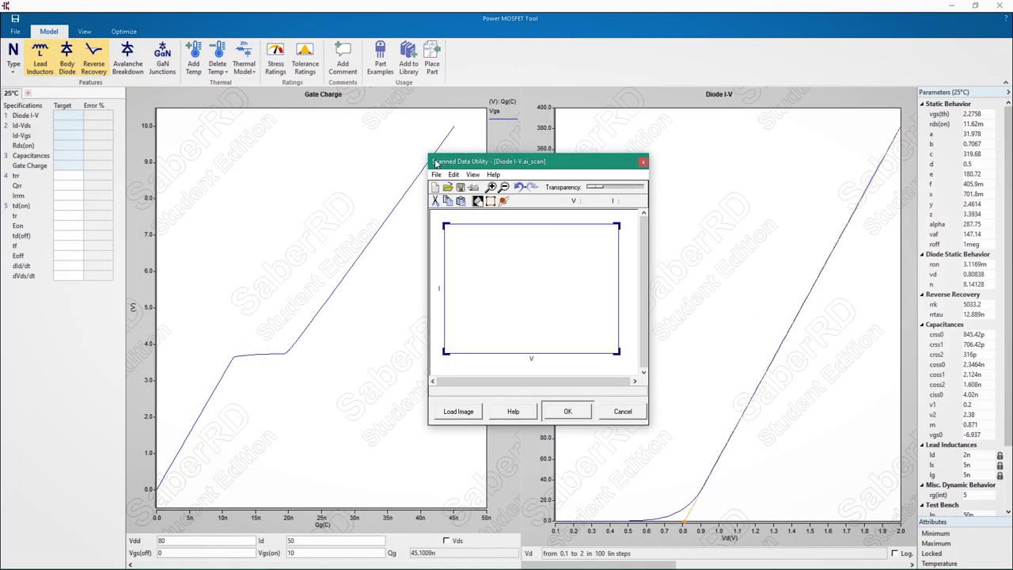
Load the diode plot snip and fit the calibration frame to its axes
click(458, 411)
double_click(521, 215)
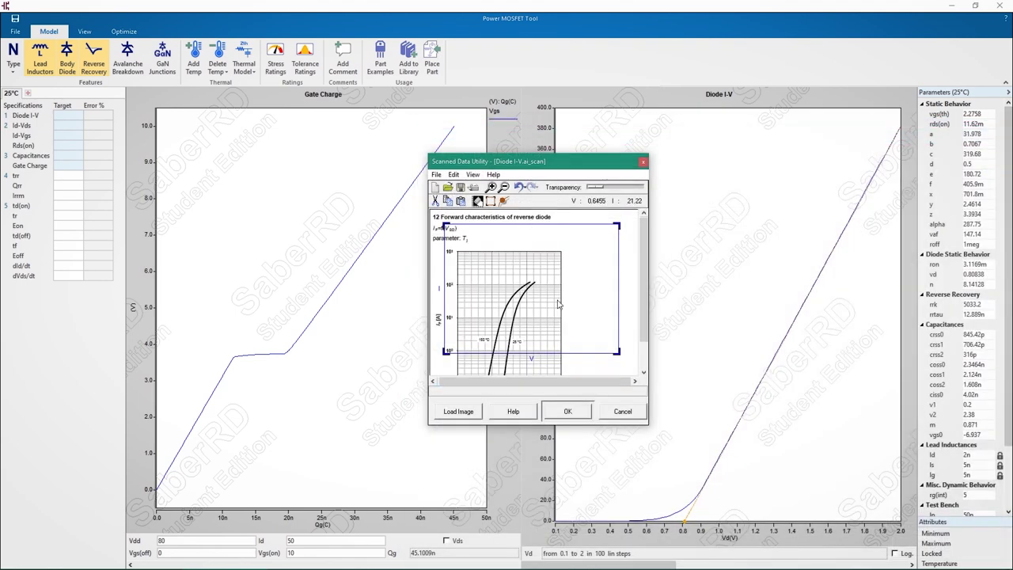
drag(643, 420, 687, 479)
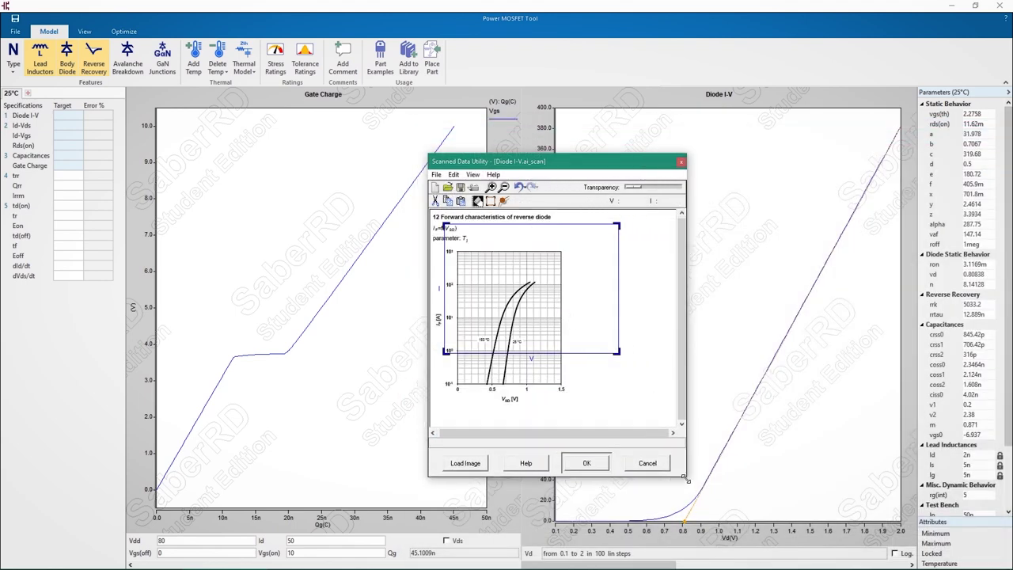
drag(444, 225, 457, 254)
drag(617, 353, 564, 387)
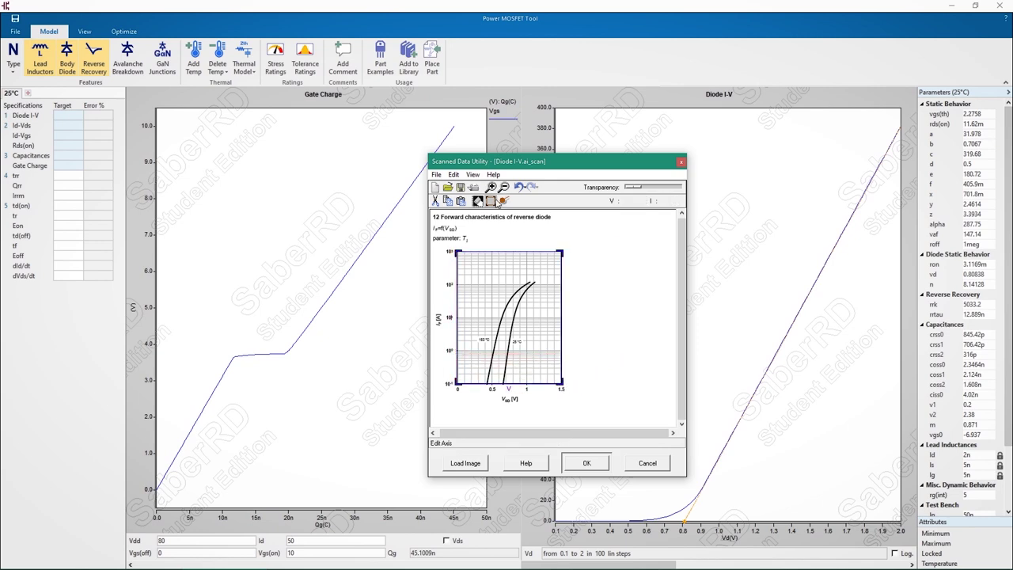
Define the axes as V 0–1.5 linear and I 0.1–1000 logarithmic
click(491, 201)
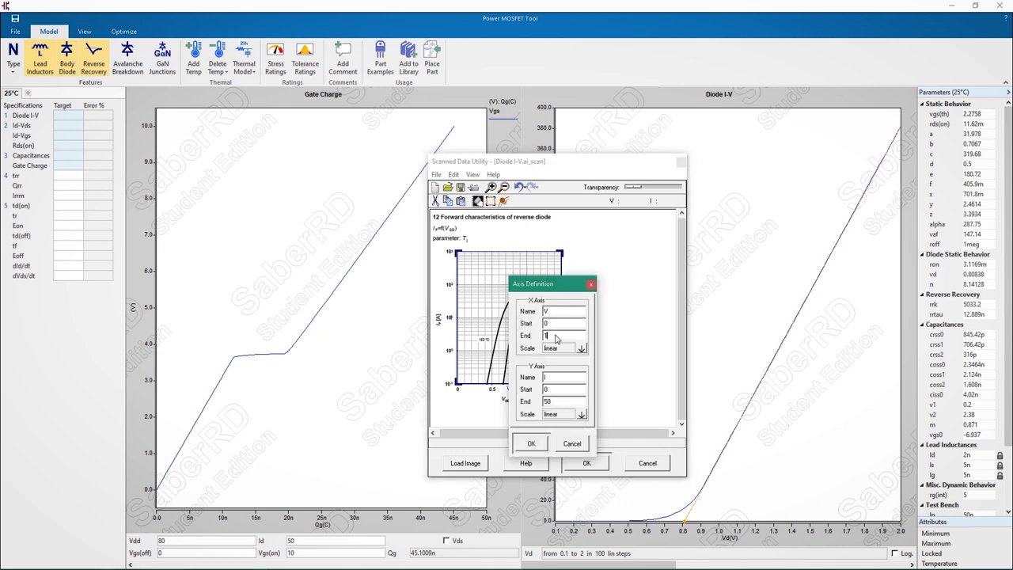
text(.5)
click(558, 389)
text(.1)
click(563, 402)
key(BackSpace)
key(BackSpace)
text(10)
click(582, 415)
click(595, 438)
click(531, 443)
Trace a new curve with five points along the 25°C diode forward curve
click(504, 203)
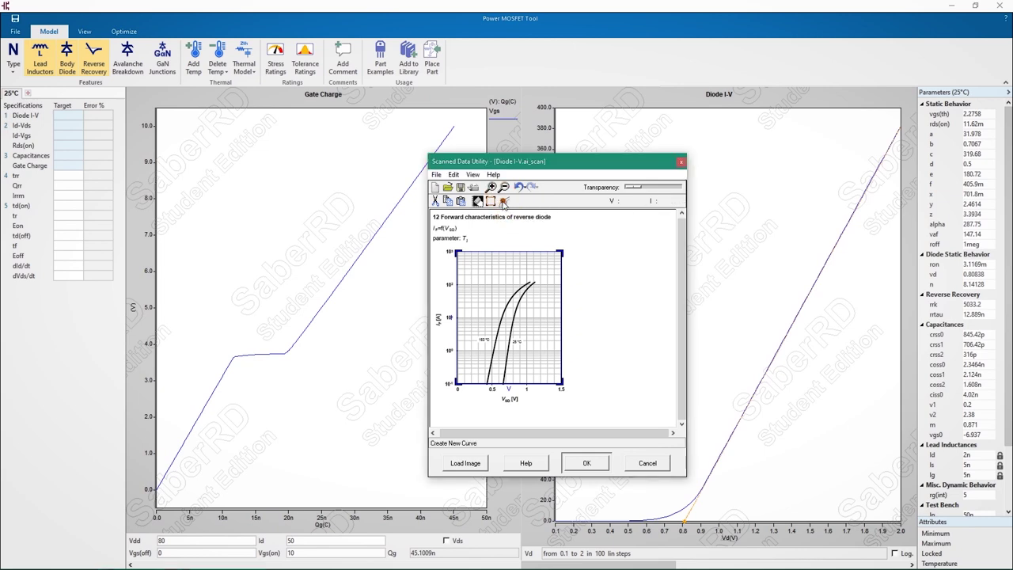
click(503, 381)
click(508, 346)
click(514, 317)
click(522, 294)
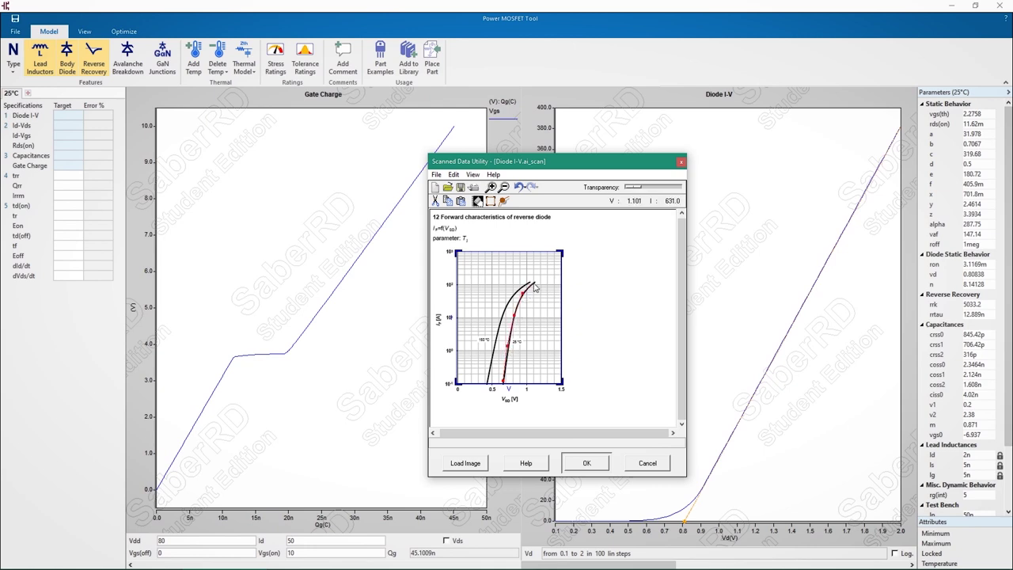
double_click(533, 283)
Insert an extra point low on the traced curve and accept it as target data
click(507, 345)
right_click(508, 365)
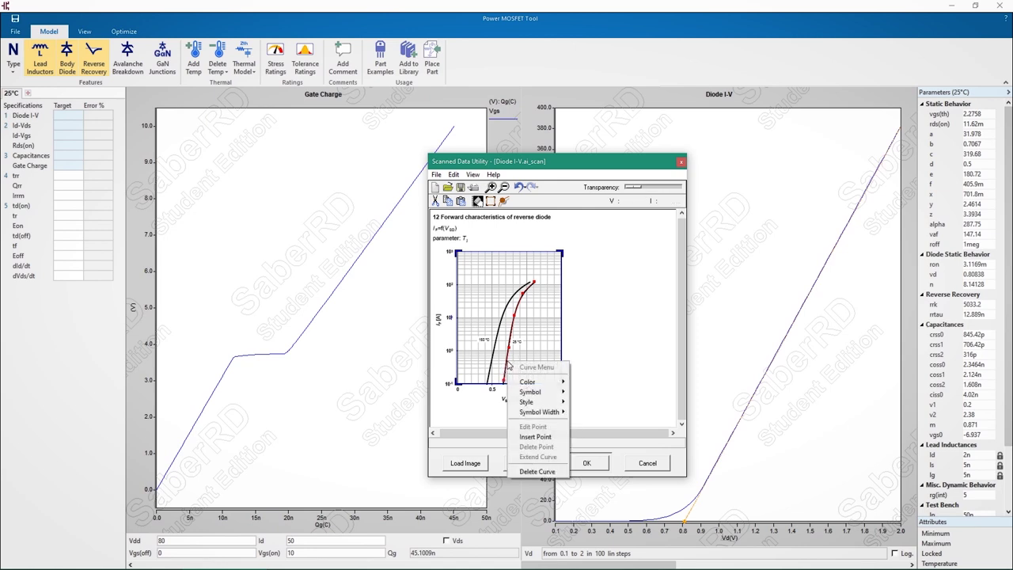
click(543, 438)
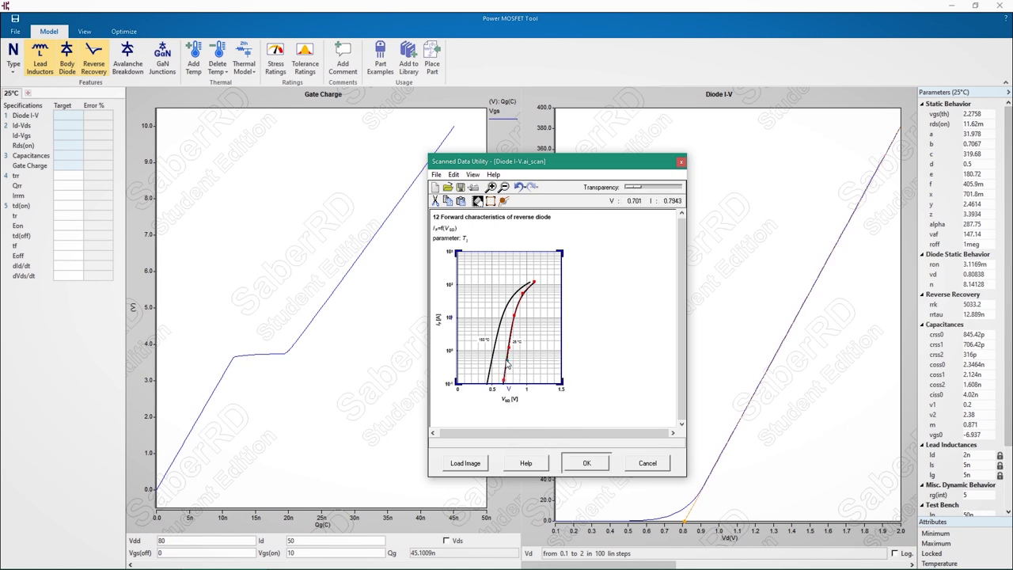
click(506, 364)
click(588, 463)
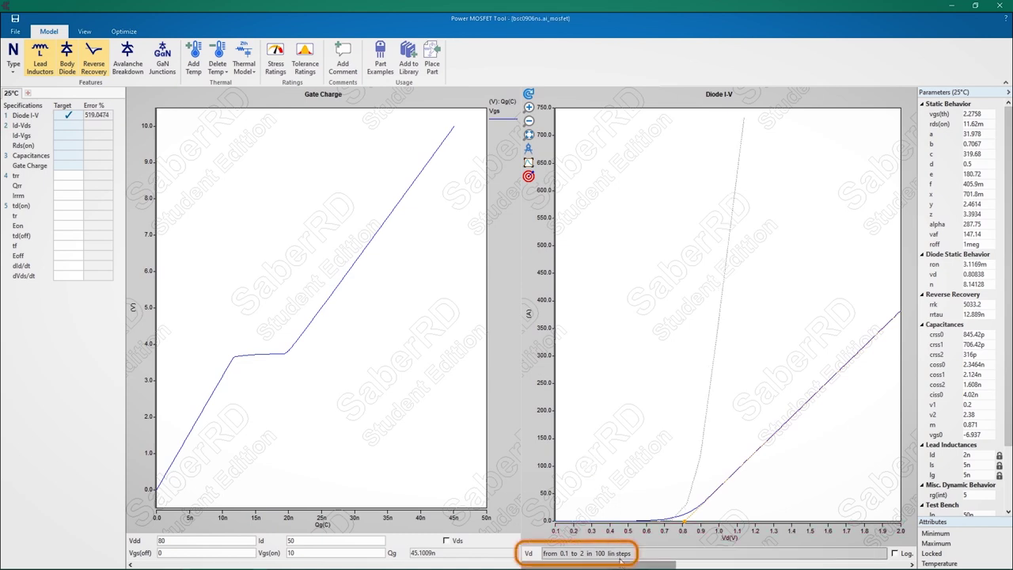
Set the Diode I-V Vd sweep range to start at 0 and end at 1.5
click(585, 553)
double_click(481, 281)
text(0)
key(Tab)
text(1.5)
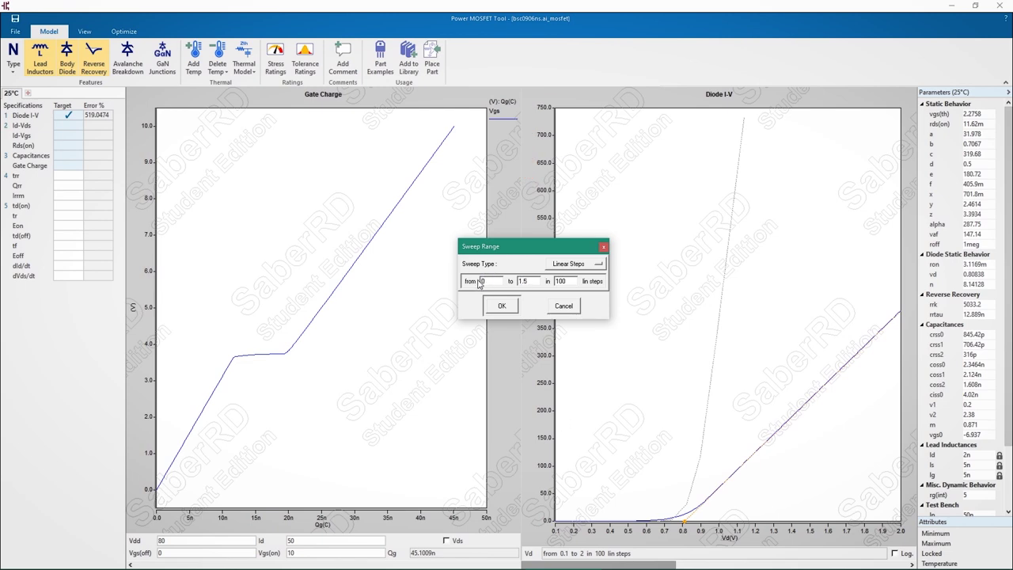
click(501, 306)
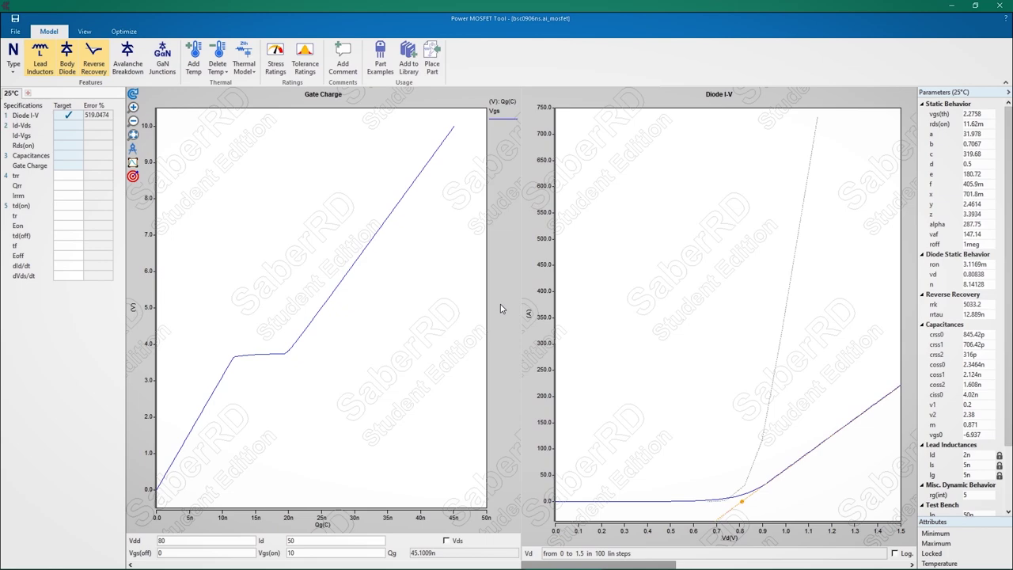
drag(593, 565, 202, 561)
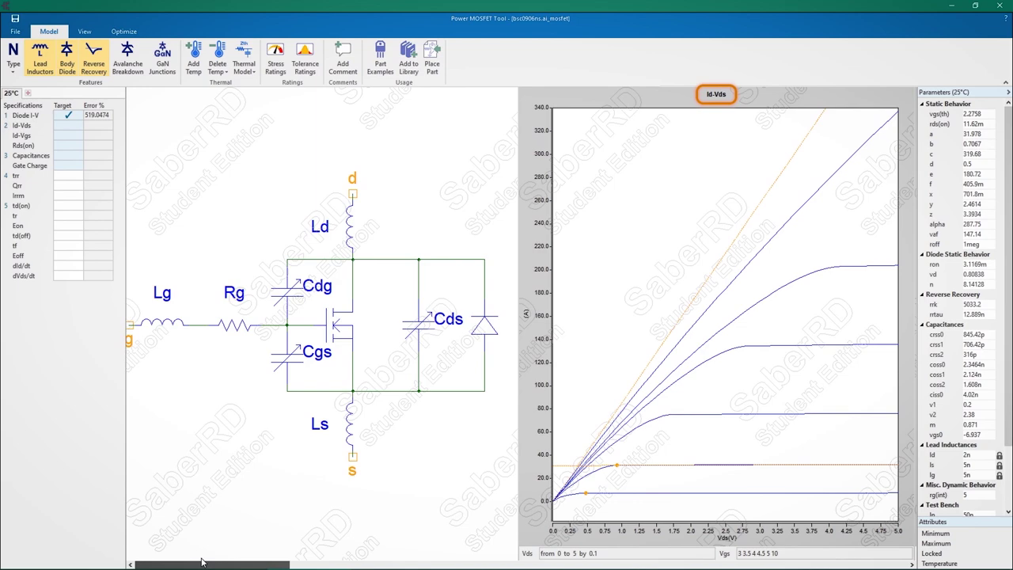
Start the Id-Vds scanned target capture and calibrate the output plot's axes
double_click(533, 165)
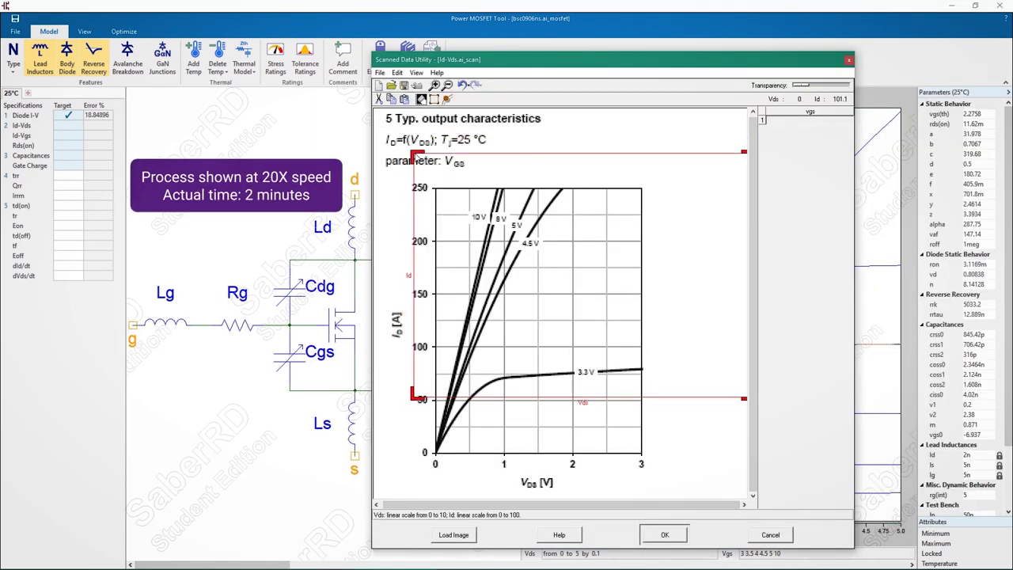
drag(418, 158, 434, 188)
drag(744, 399, 642, 453)
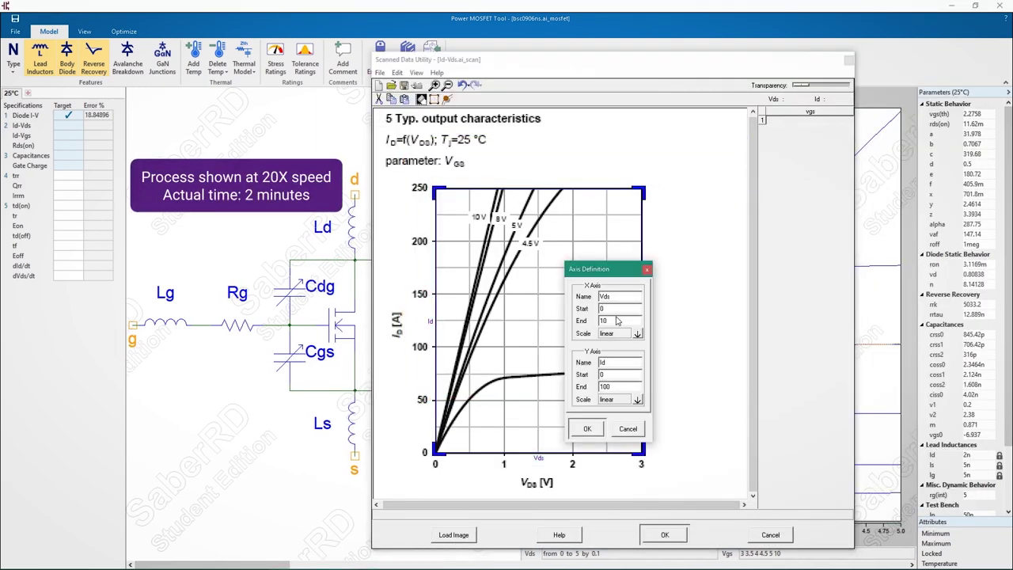
text(3250)
click(585, 425)
Trace the Vgs 3.3 V and 4.5 V output curves, entering each gate voltage
click(525, 374)
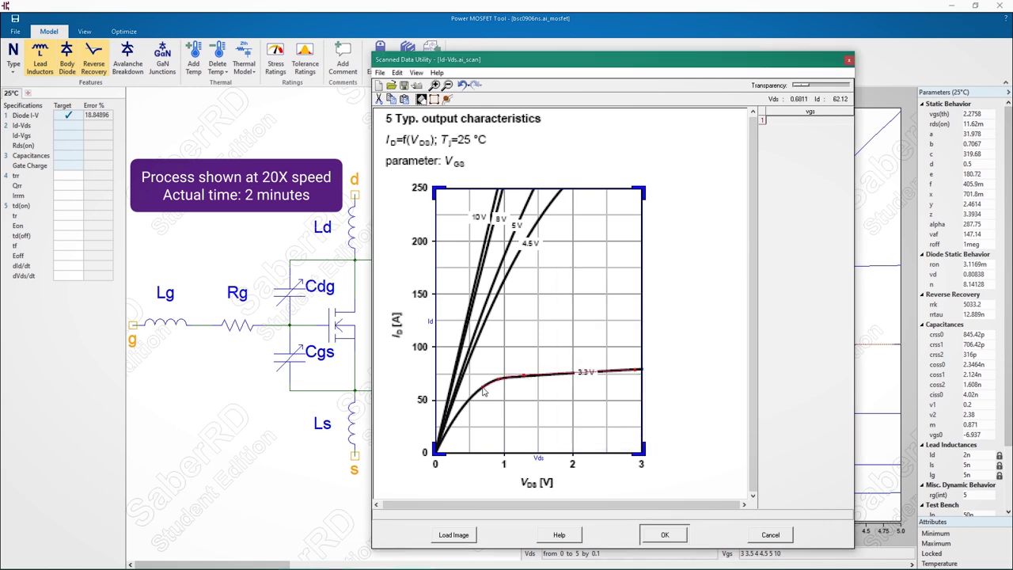
click(772, 120)
text(3.3)
click(509, 271)
click(509, 272)
click(772, 129)
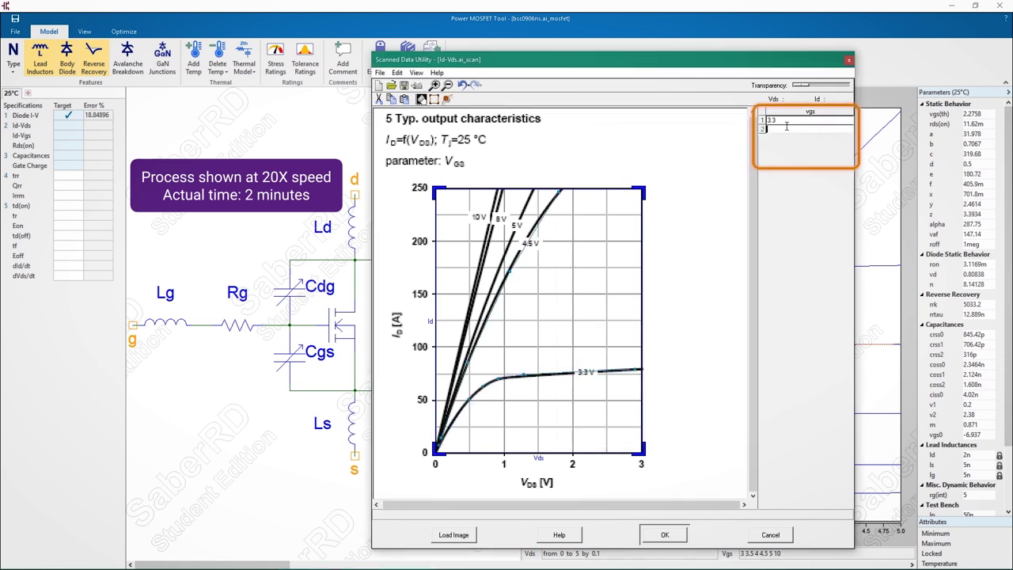
text(4.5)
Trace the 5 V and 8 V output curves with their gate voltages
click(466, 360)
click(466, 360)
click(772, 139)
text(5)
click(484, 261)
click(772, 147)
text(8)
key(Return)
Enter 10 V for the last Id-Vds curve, accept it, then accept the Id-Vgs target
text(10)
click(664, 534)
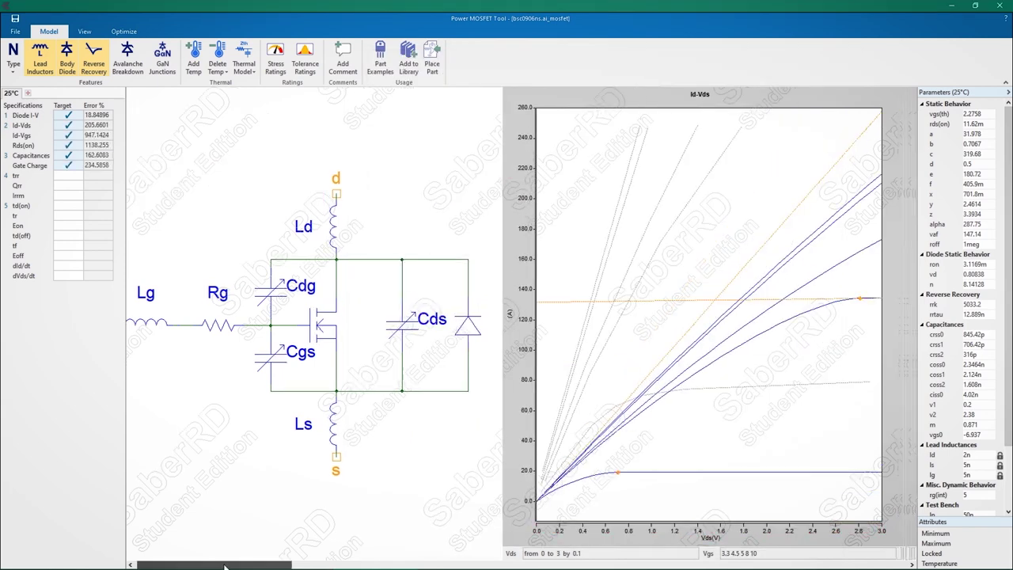
click(529, 162)
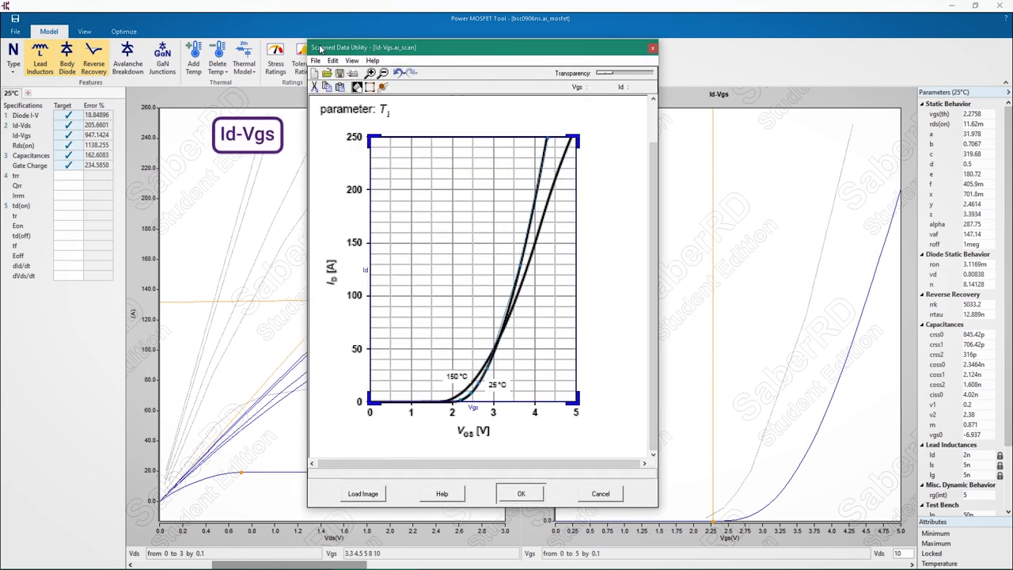
click(521, 493)
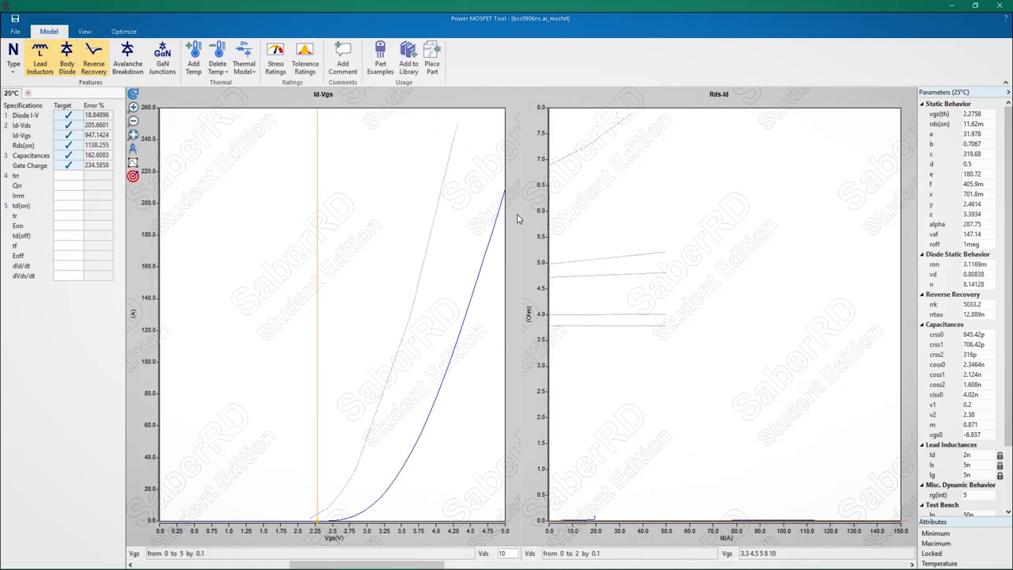
Accept the Rds(on) and capacitance scanned targets, then bring up the Gate Charge scan
click(529, 162)
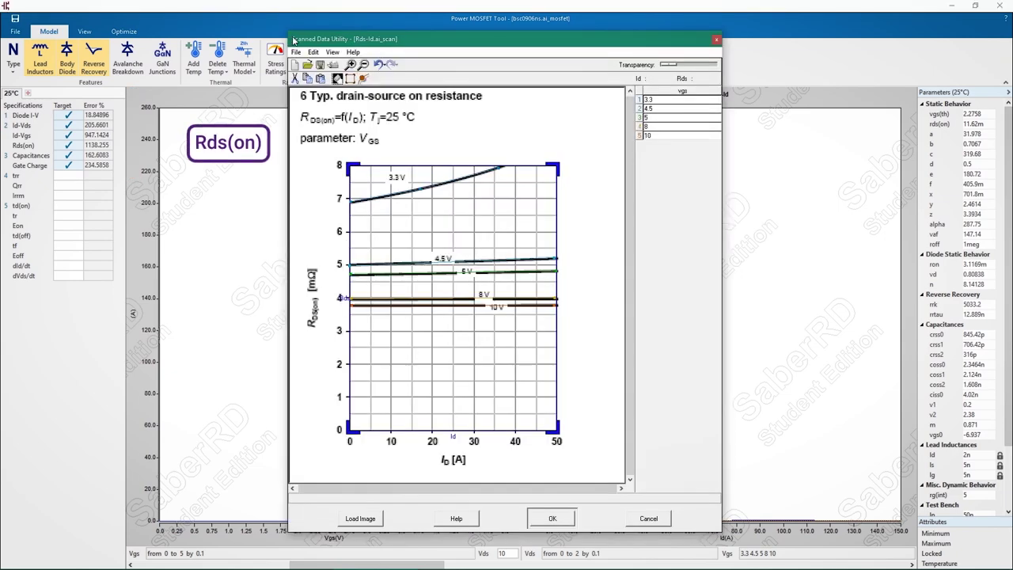
click(553, 518)
mouse_move(540, 200)
click(529, 162)
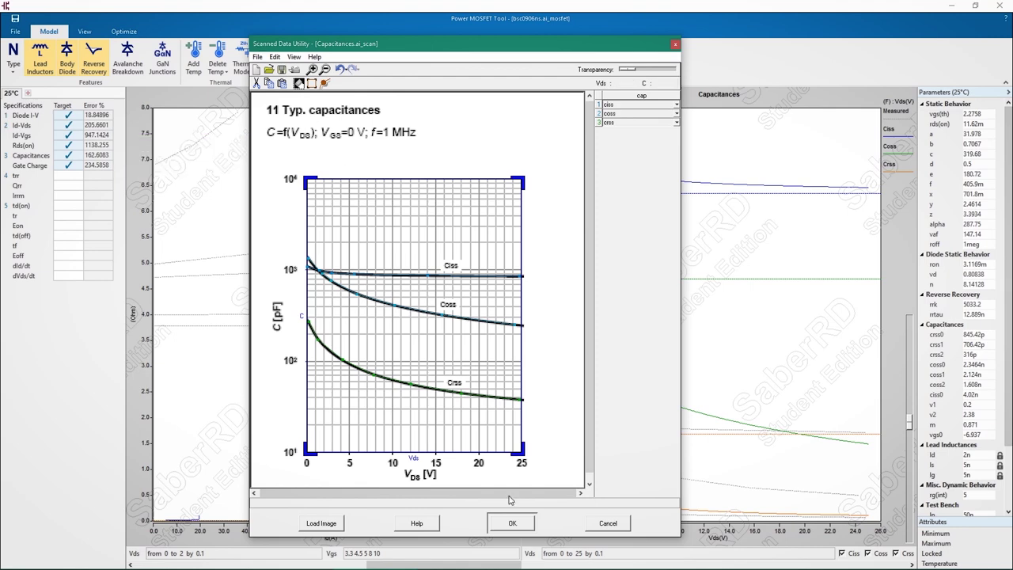
click(512, 524)
mouse_move(528, 185)
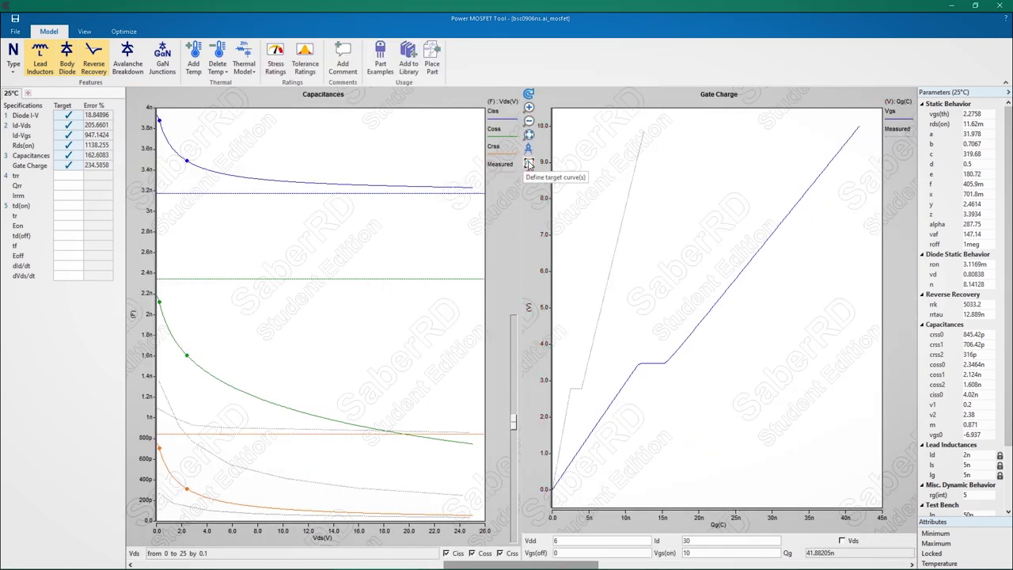
click(529, 163)
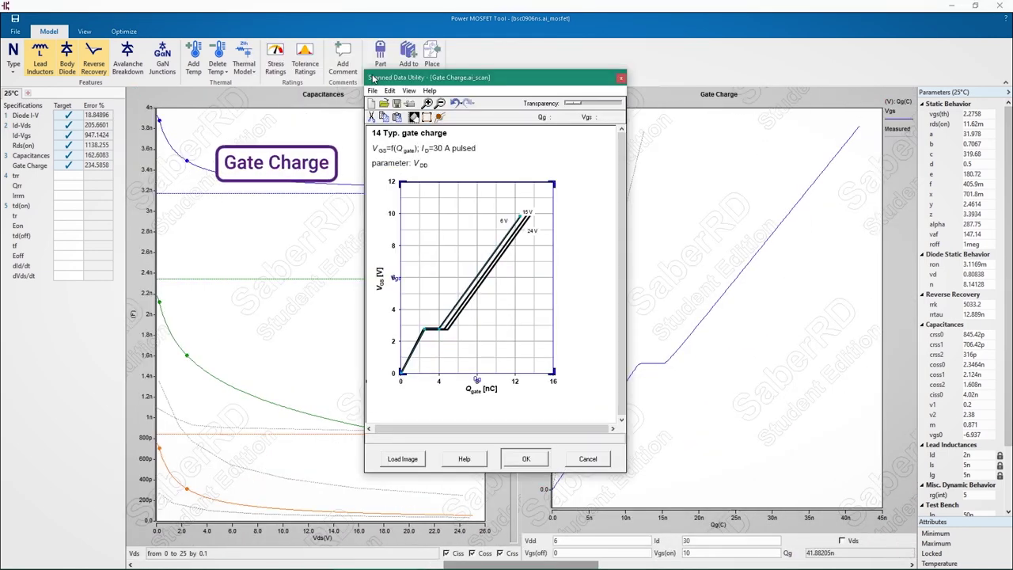
Accept the gate charge target, enter a 5n Qrr target, and scroll to Diode Reverse Recovery
click(526, 458)
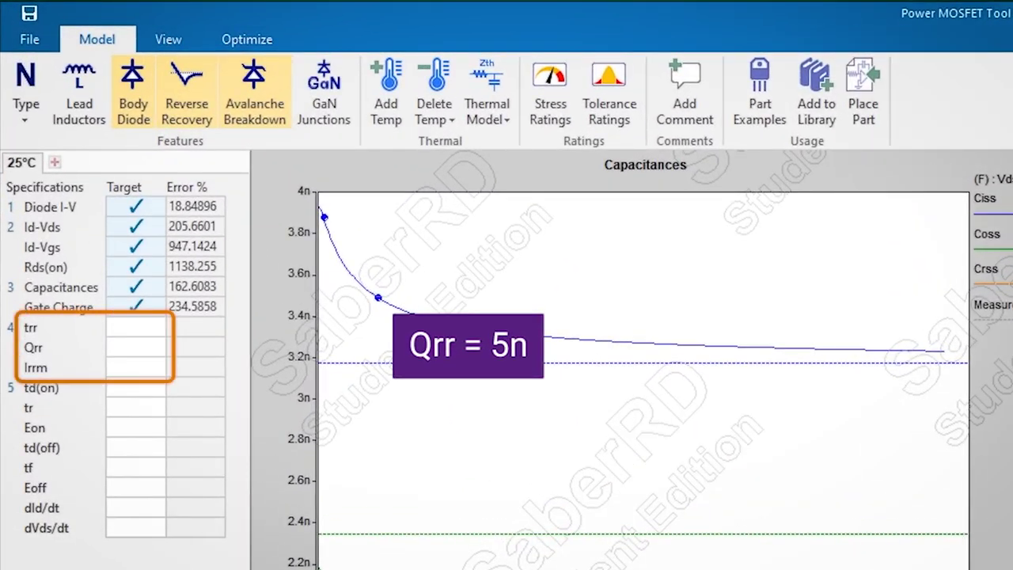
click(160, 349)
text(5n)
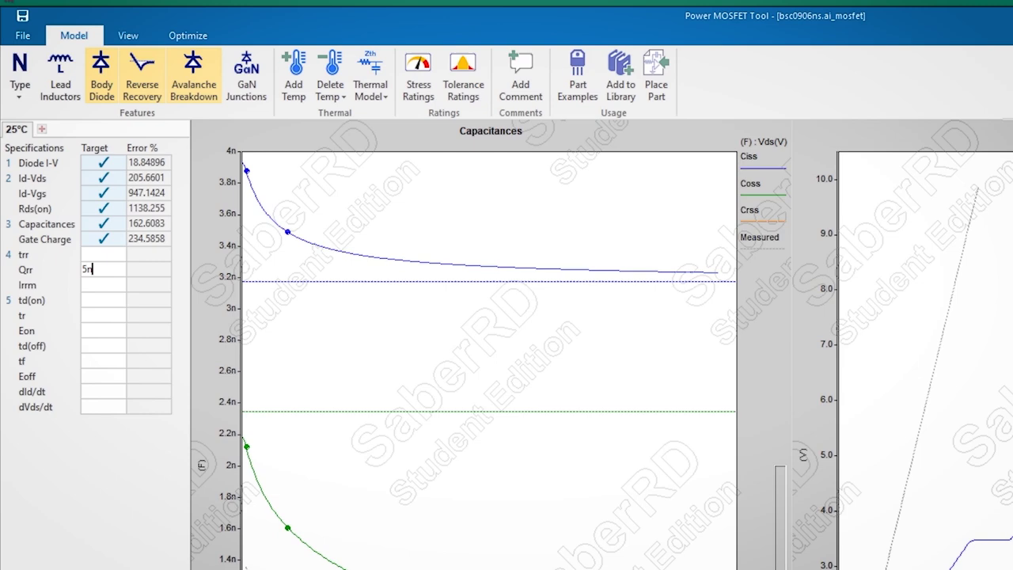
drag(506, 567, 648, 567)
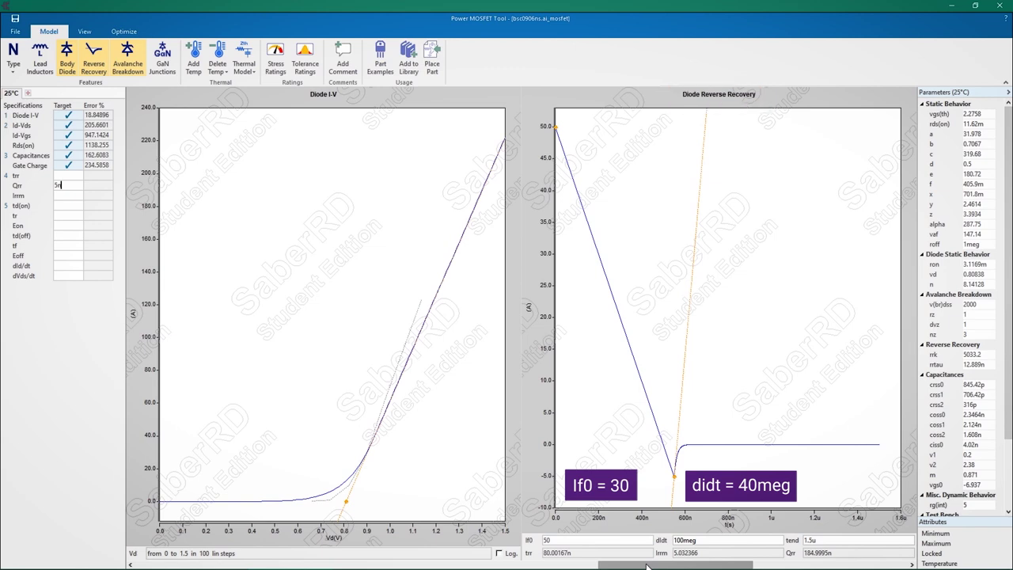
Change the Diode Reverse Recovery conditions to If0 30 and dI/dt 40meg, replacing 100meg
double_click(607, 539)
text(30)
key(Tab)
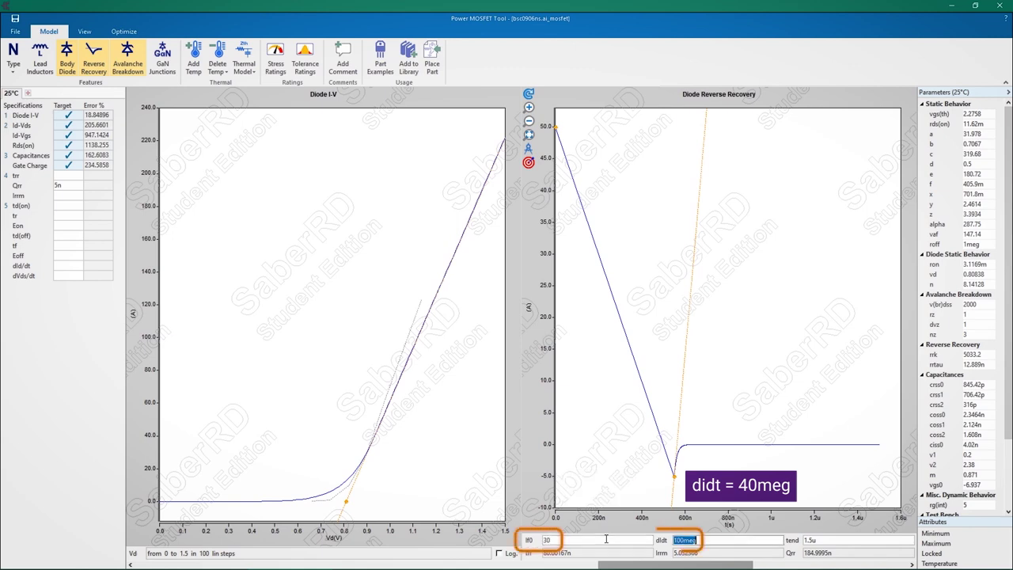
key(BackSpace)
text(40meg)
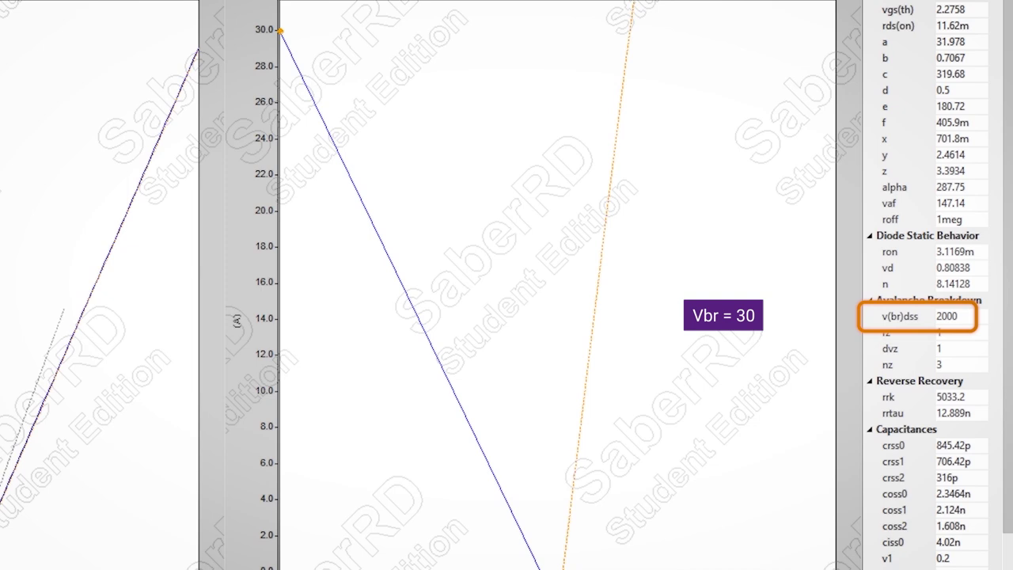
Enter 30 for v(br)dss and choose Lock so optimization keeps it fixed
click(956, 316)
key(BackSpace)
key(BackSpace)
key(BackSpace)
key(BackSpace)
text(30)
click(931, 316)
click(907, 336)
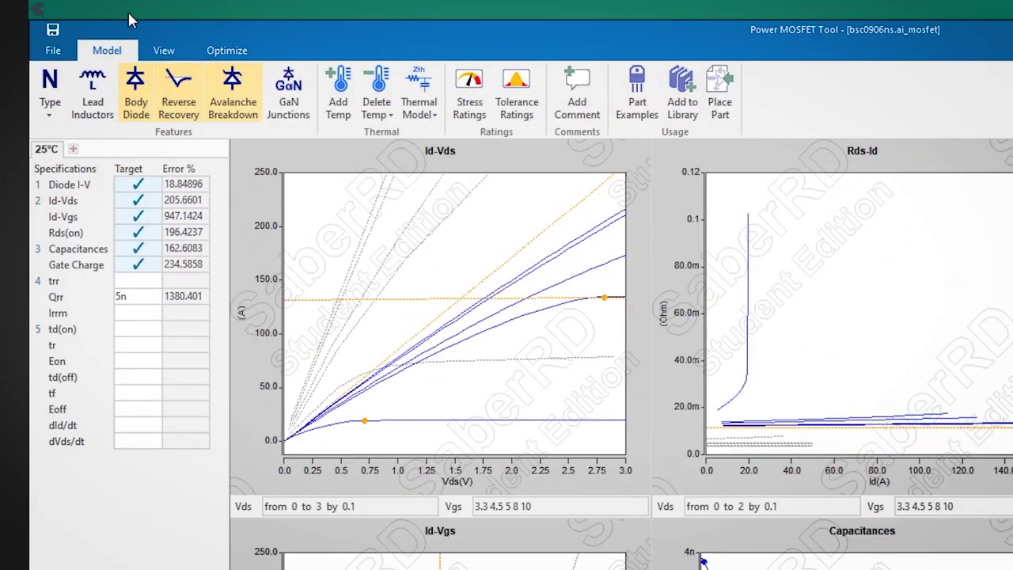
Run the optimizer on all specifications, stop and rerun it, then set Id-Vds alone to Optimize
click(232, 55)
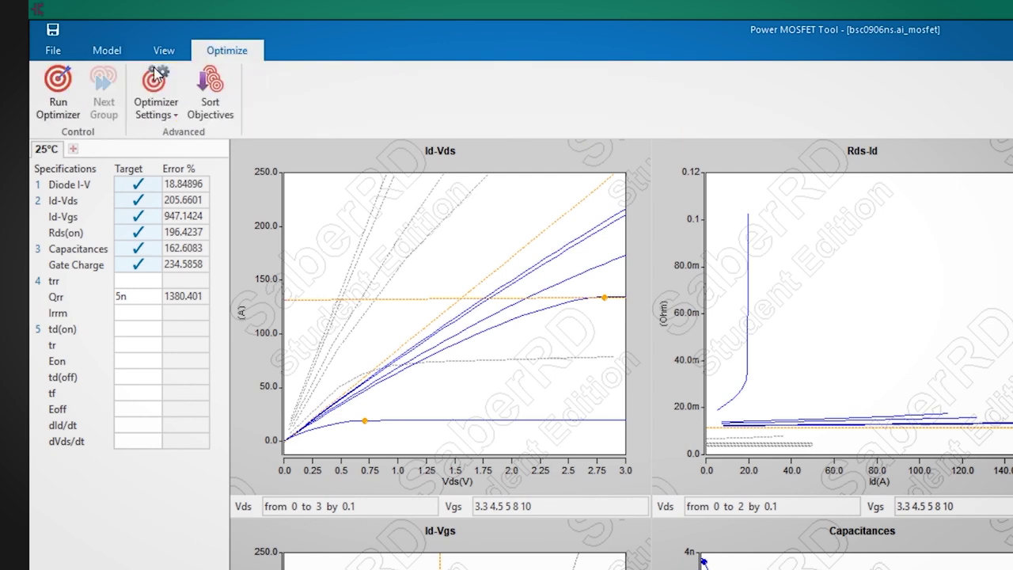
click(61, 83)
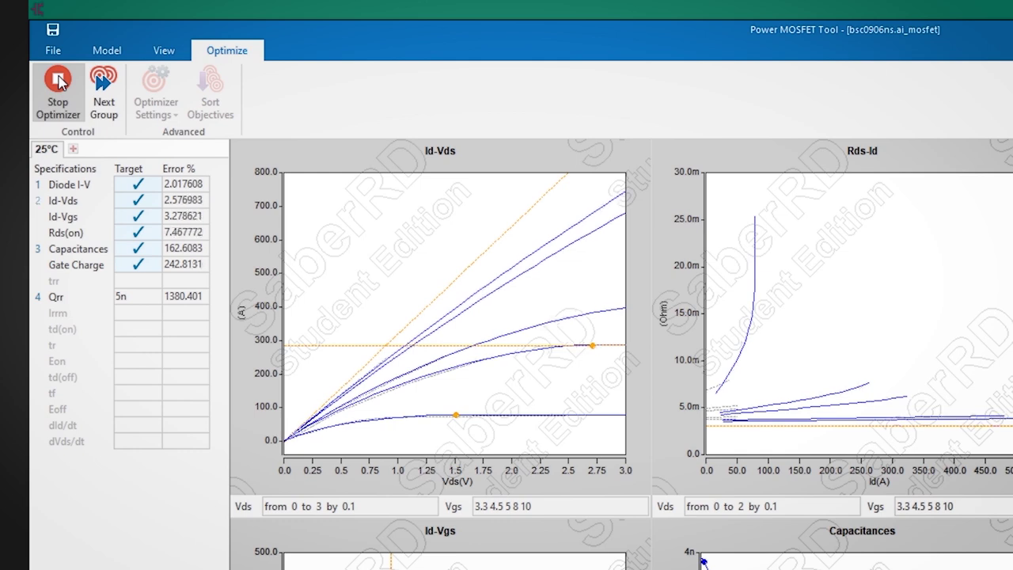
click(59, 82)
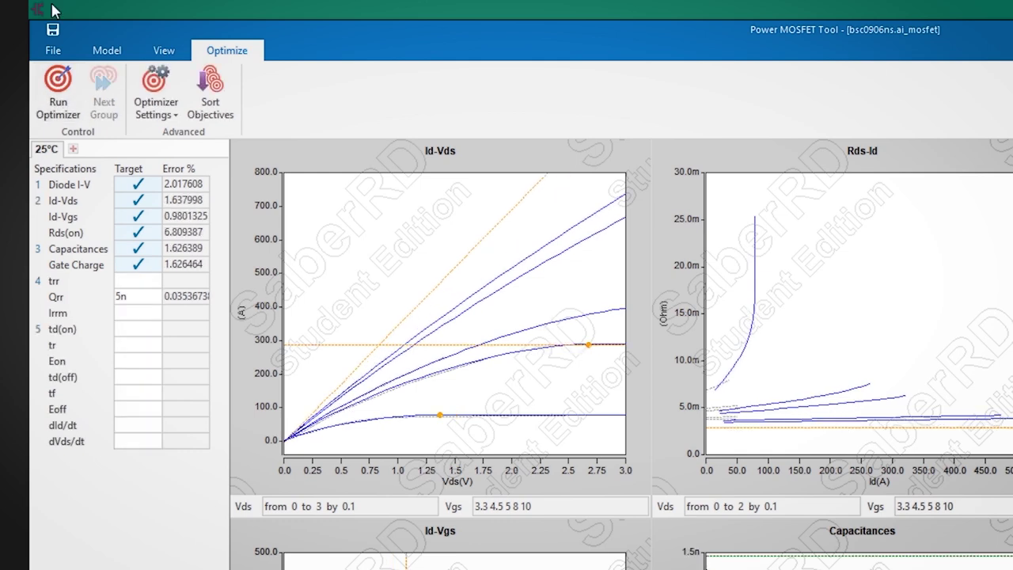
click(58, 82)
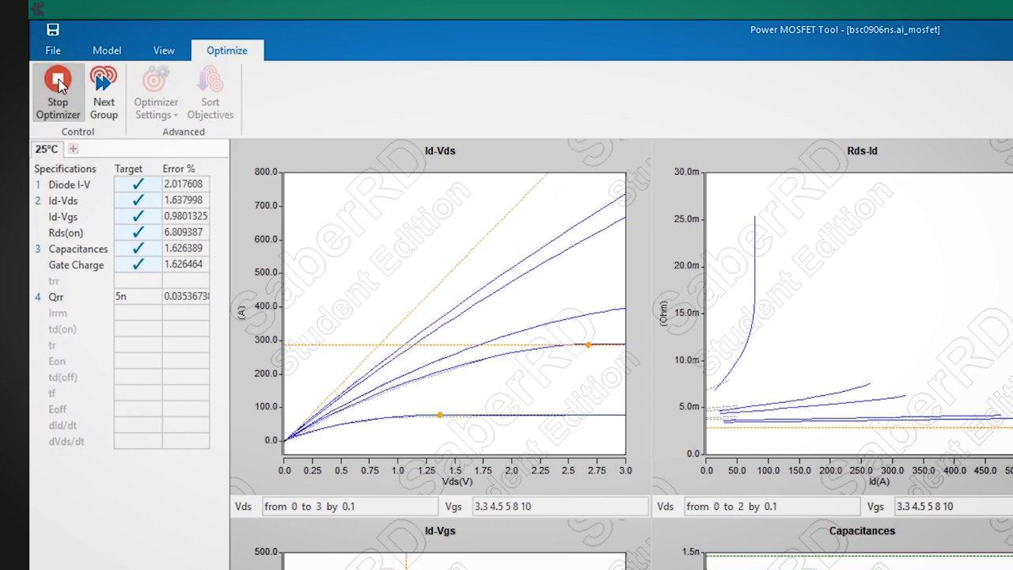
click(58, 82)
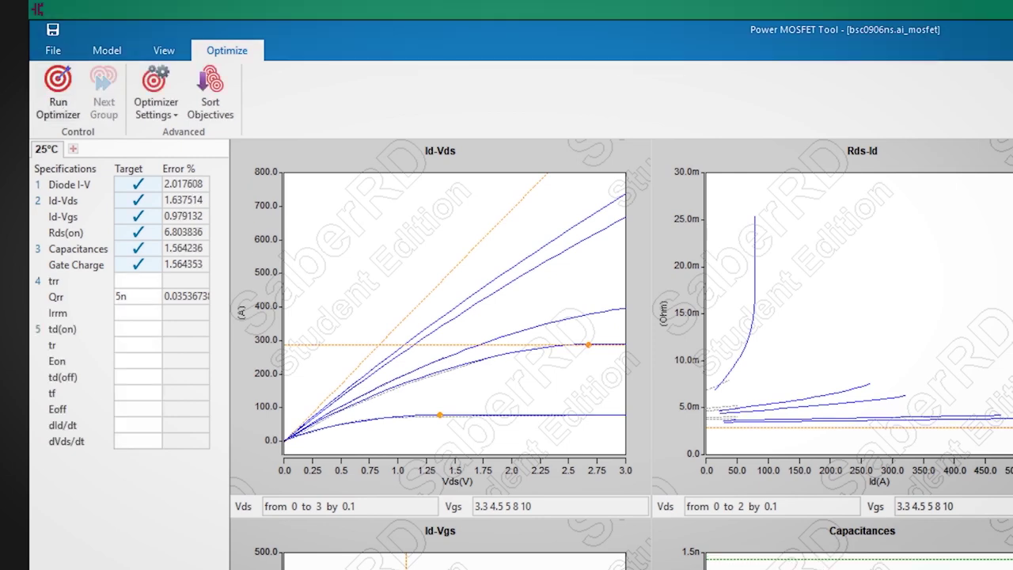
right_click(81, 199)
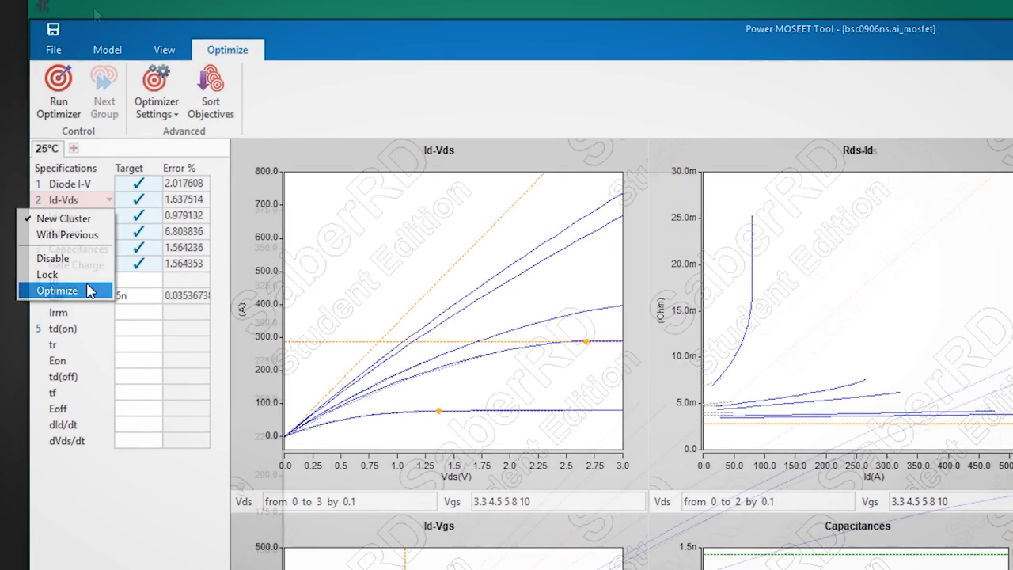
click(57, 291)
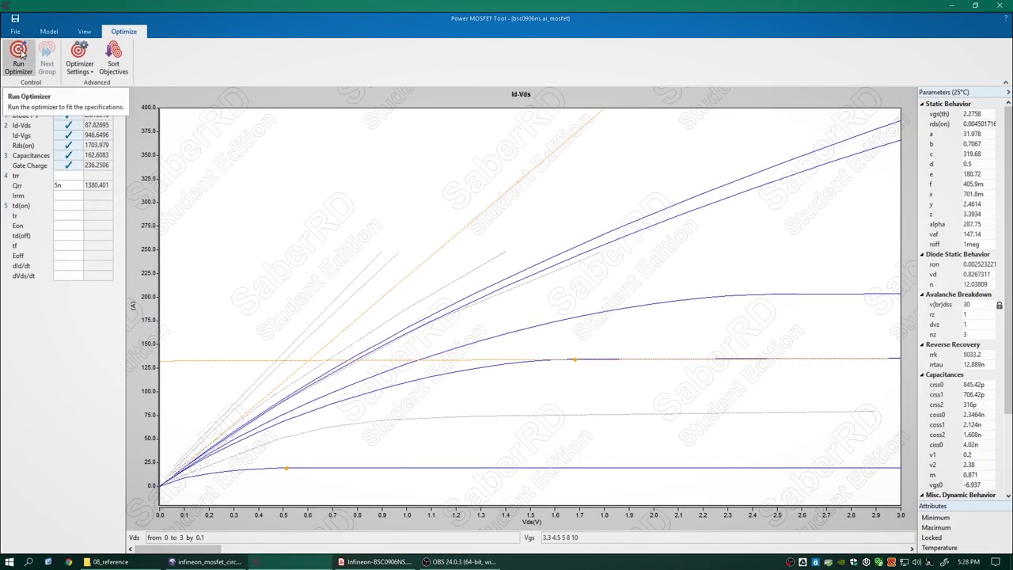
Run the optimizer and change the rds(on) parameter value to 5m
click(20, 53)
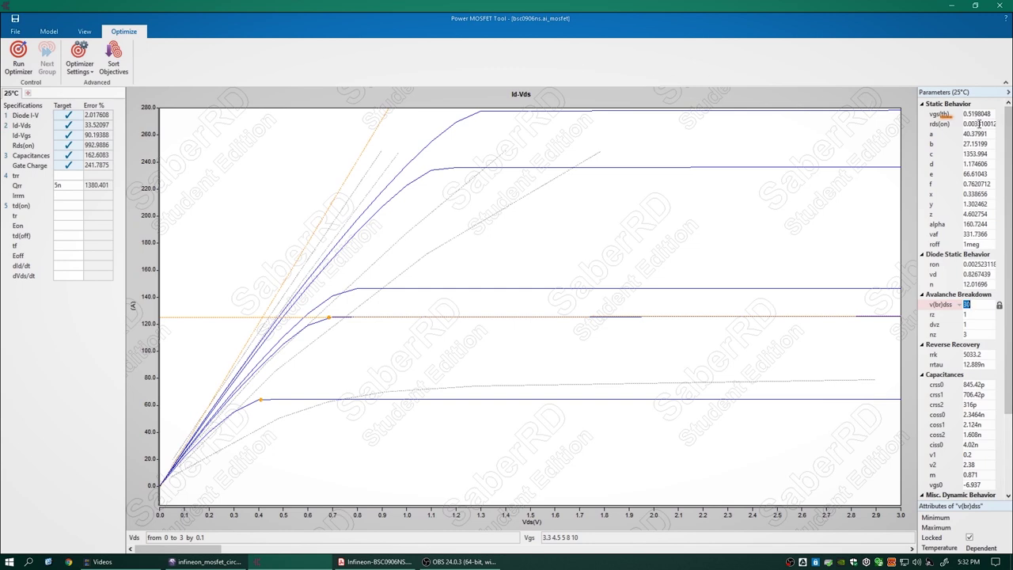
click(953, 127)
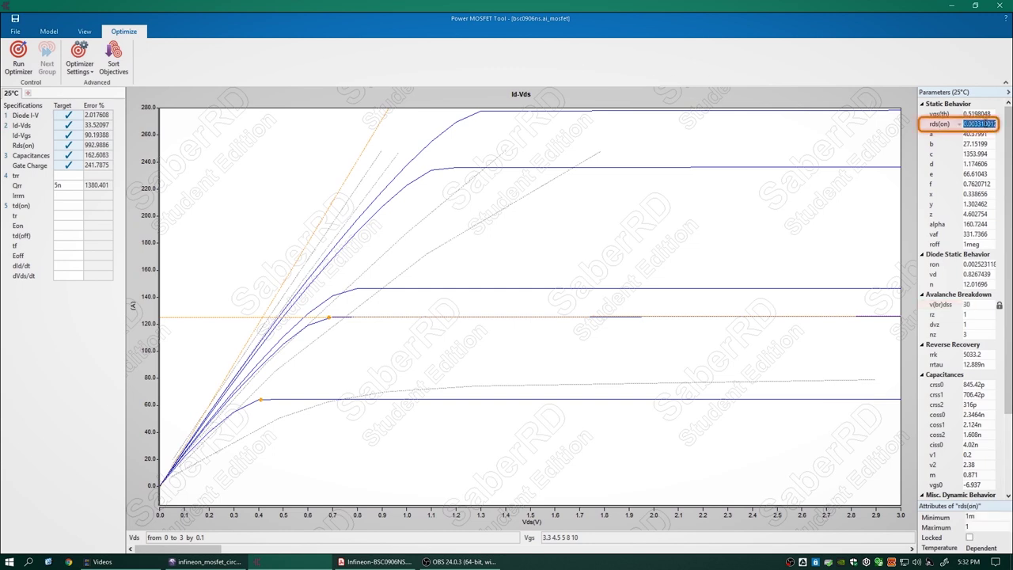
text(5m)
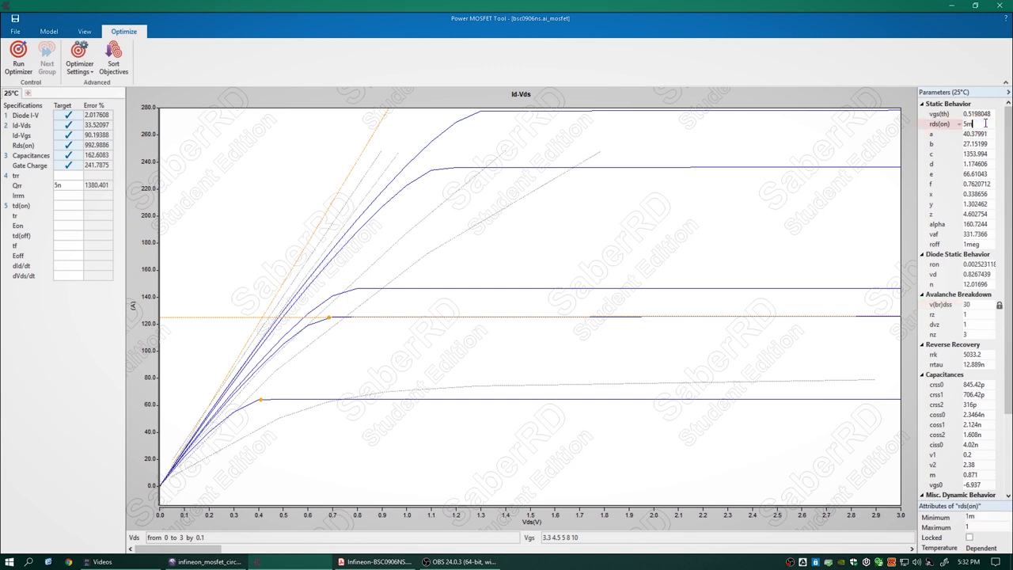
click(982, 224)
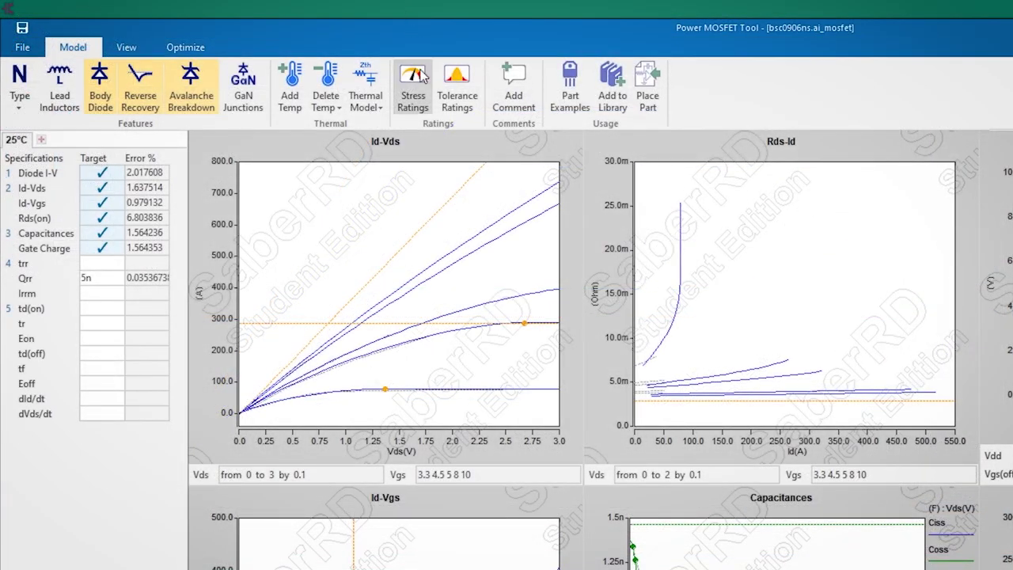
Review the manufacturer stress ratings, then the tolerance ratings
click(412, 84)
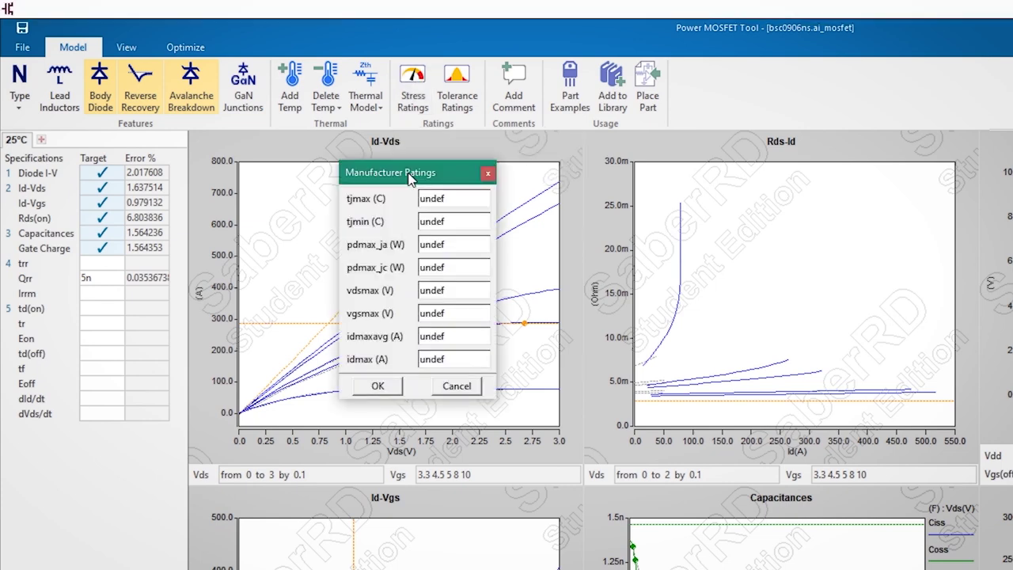
key(Escape)
click(463, 77)
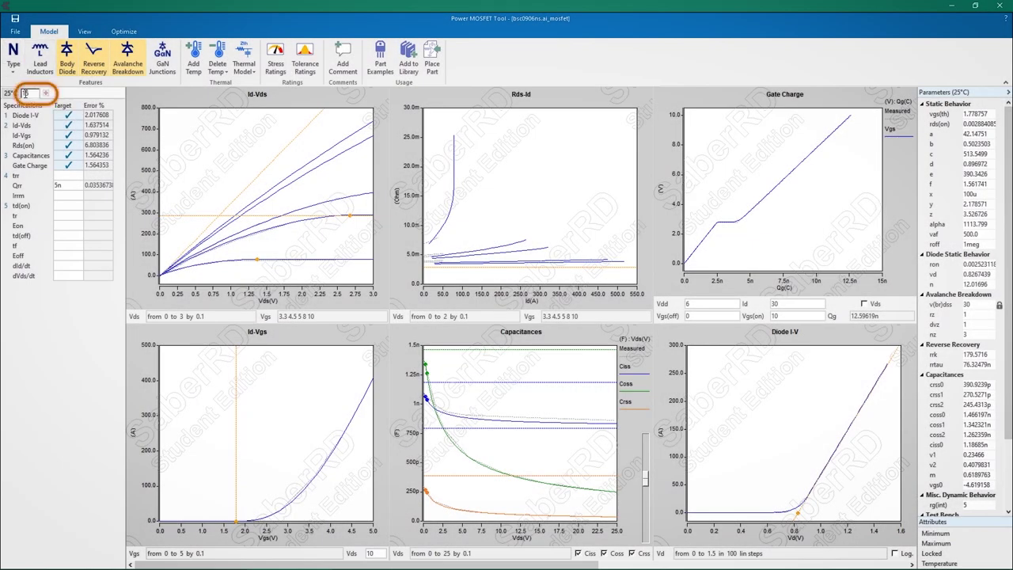
Create the 150°C specification set and load Diode I-V.ai_scan as its Diode I-V target
key(Return)
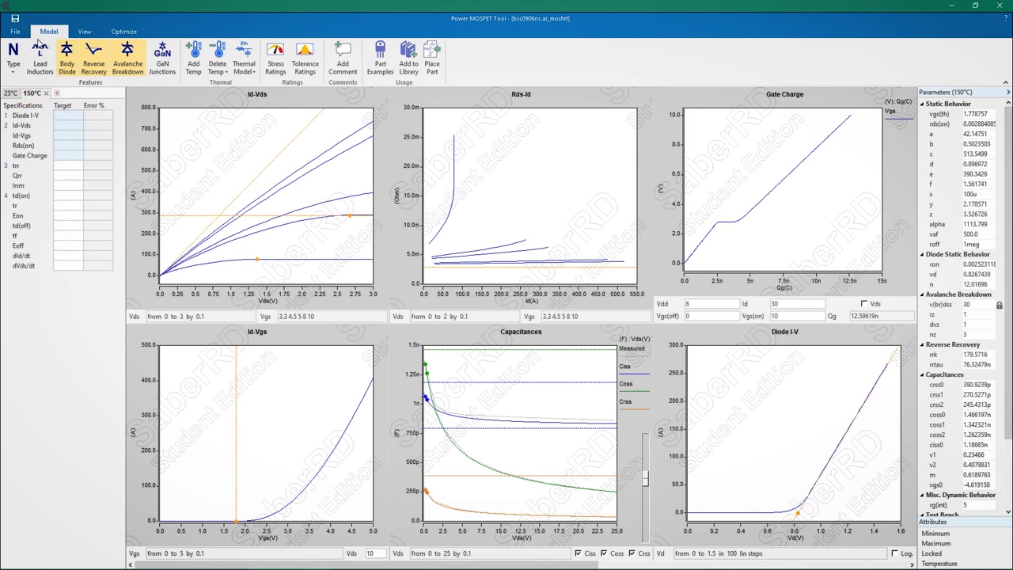
double_click(68, 117)
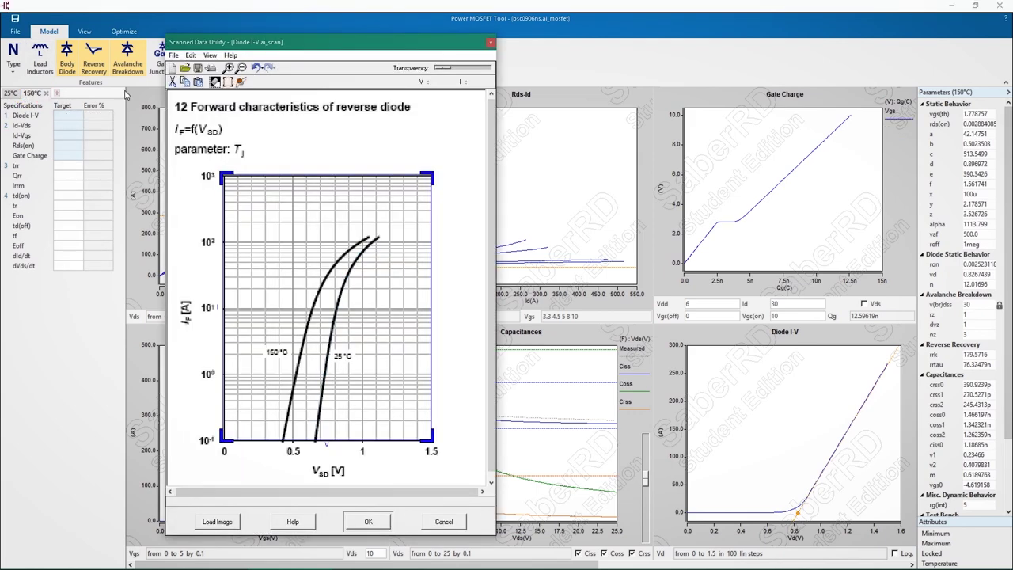
click(184, 68)
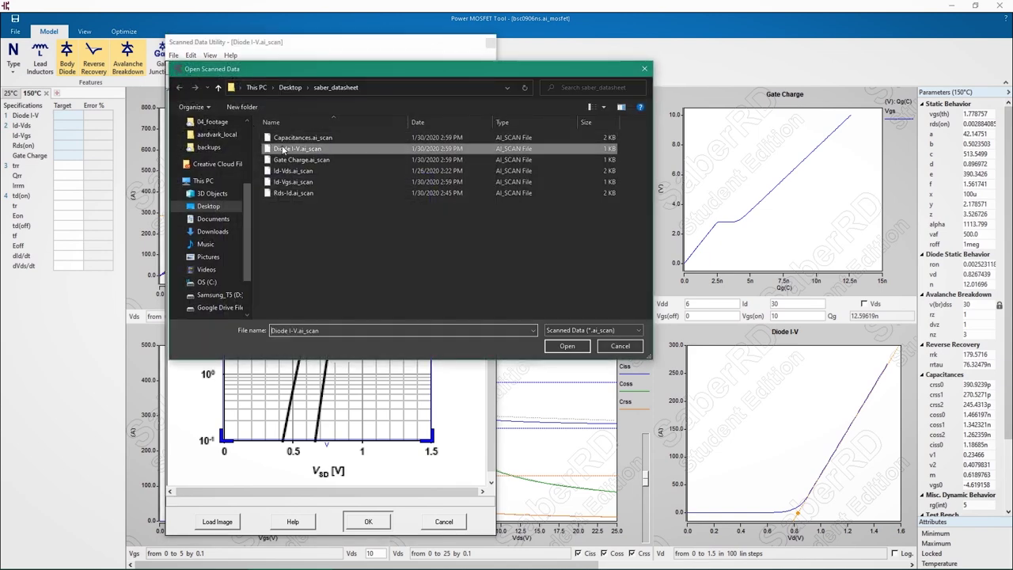
double_click(297, 148)
click(380, 525)
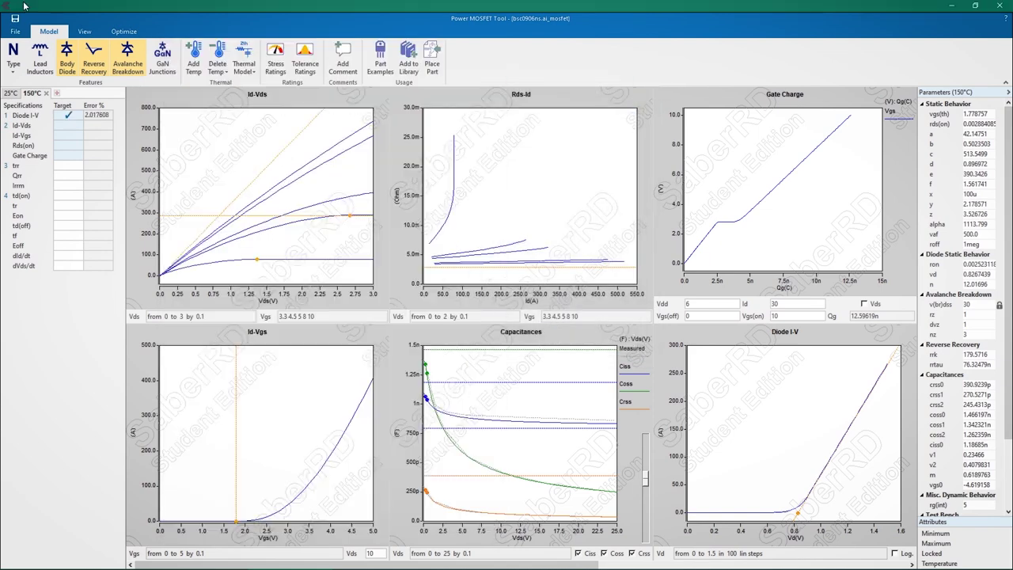
Load the scanned Id-Vds and Id-Vgs files as 150°C targets
double_click(68, 125)
click(163, 74)
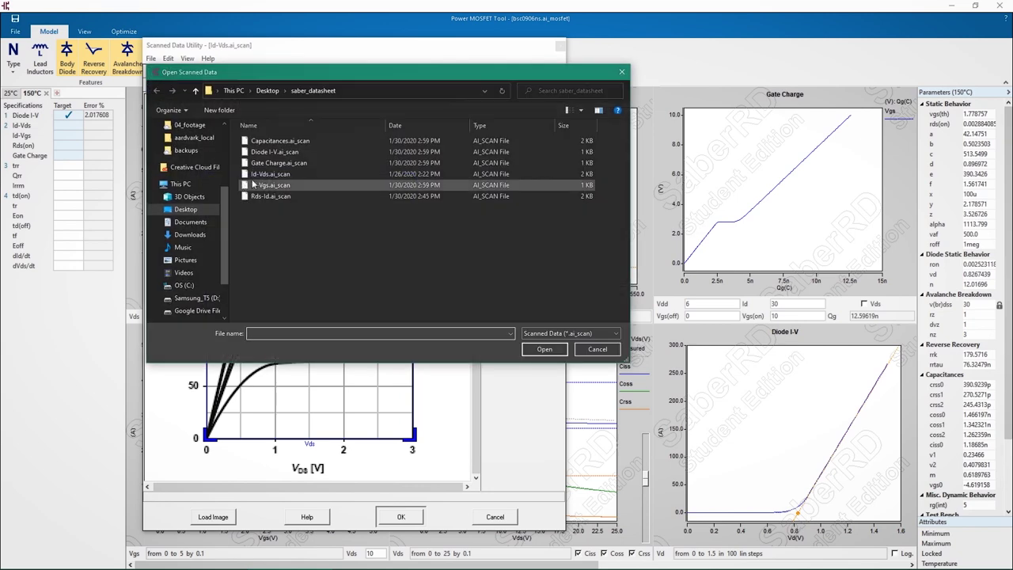
double_click(272, 174)
click(400, 518)
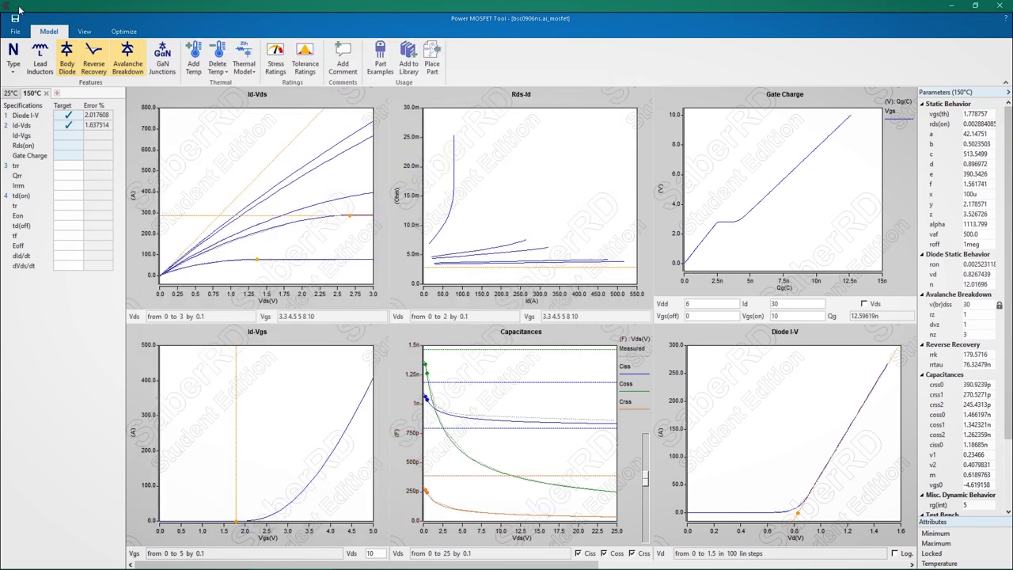
double_click(68, 135)
click(154, 90)
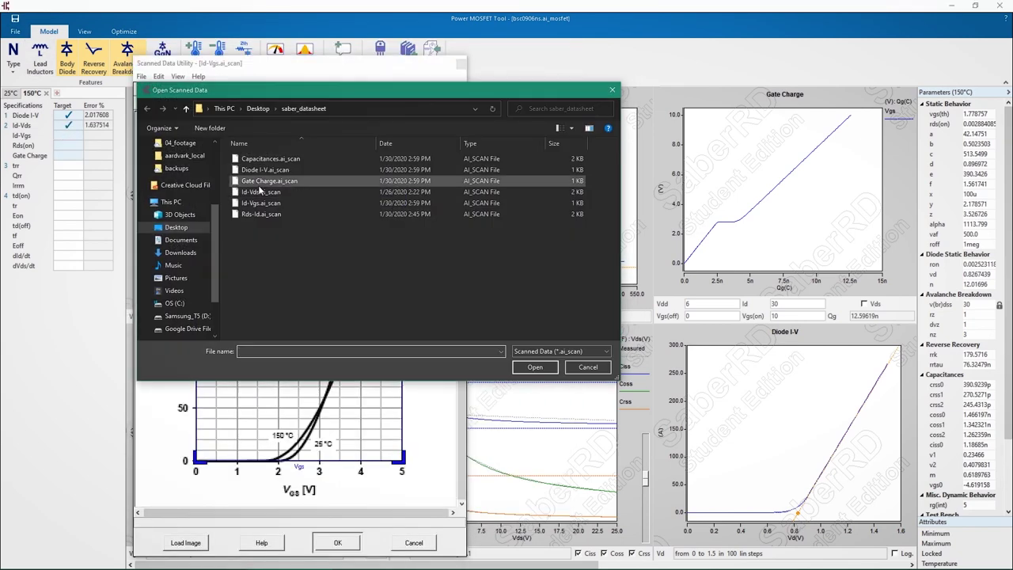
double_click(269, 204)
click(345, 544)
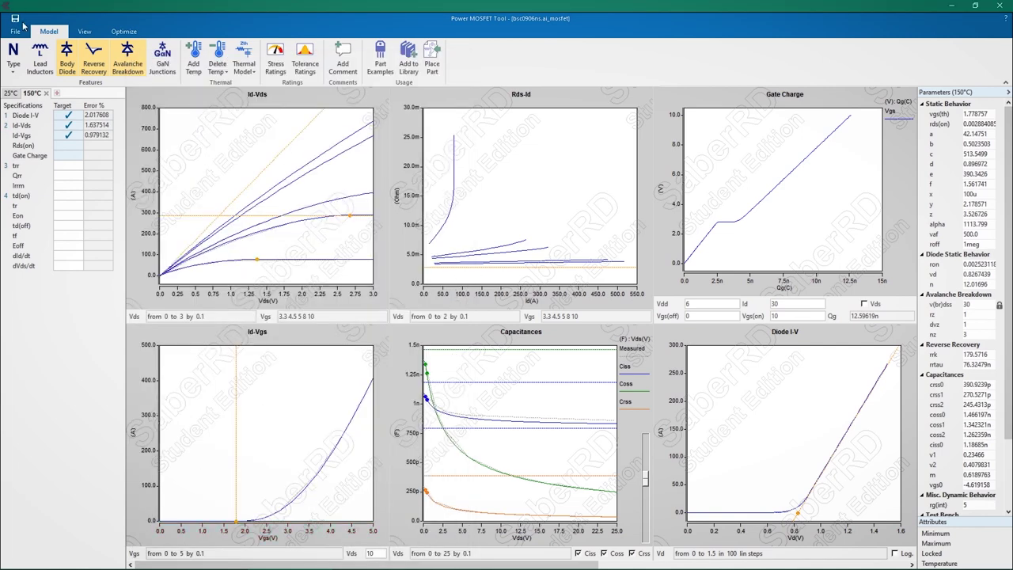
Load the scanned Rds-Id and Gate Charge files as 150°C Rds(on) and Gate Charge targets
double_click(68, 146)
click(168, 89)
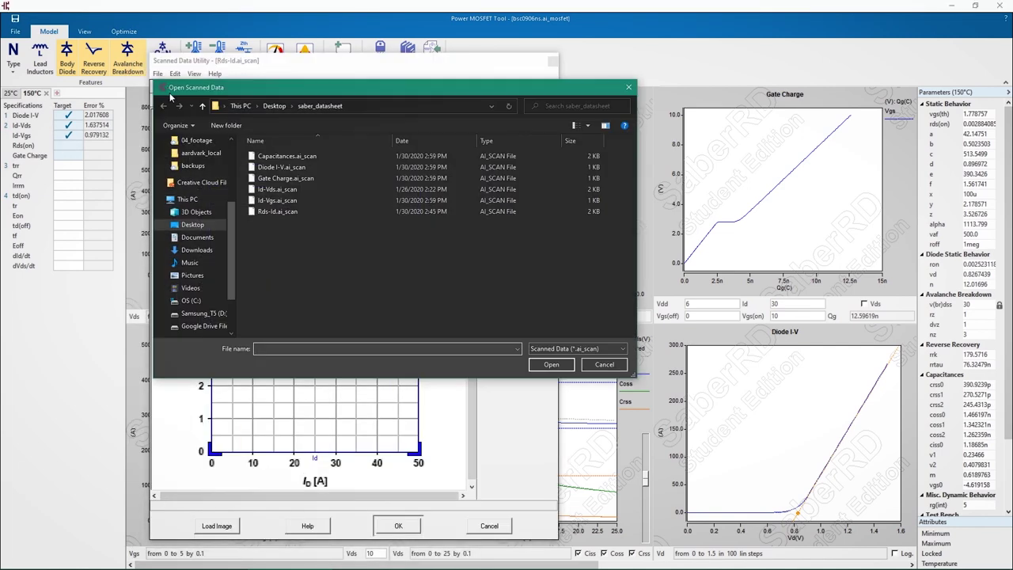
double_click(269, 216)
click(395, 527)
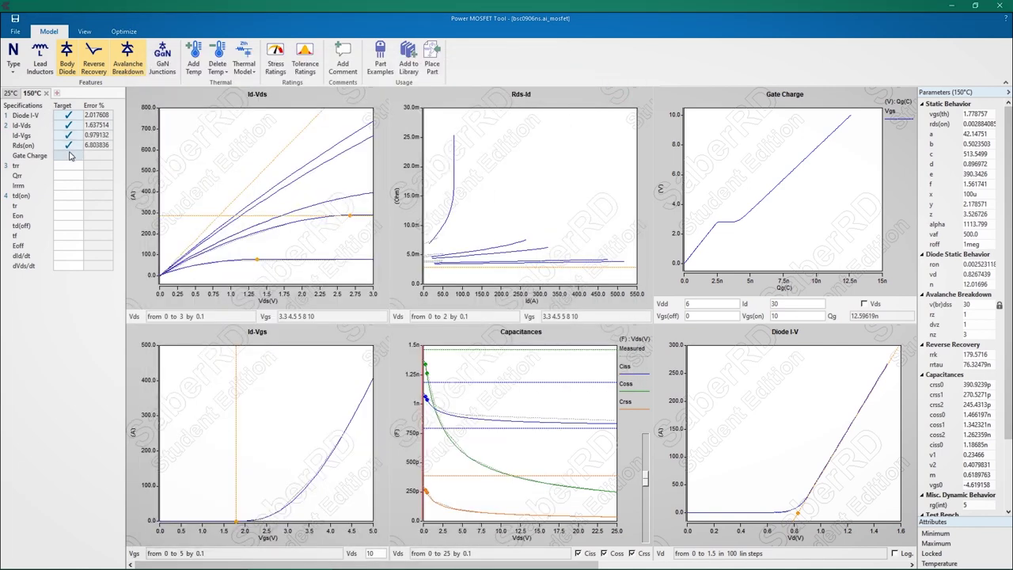
double_click(68, 155)
click(169, 89)
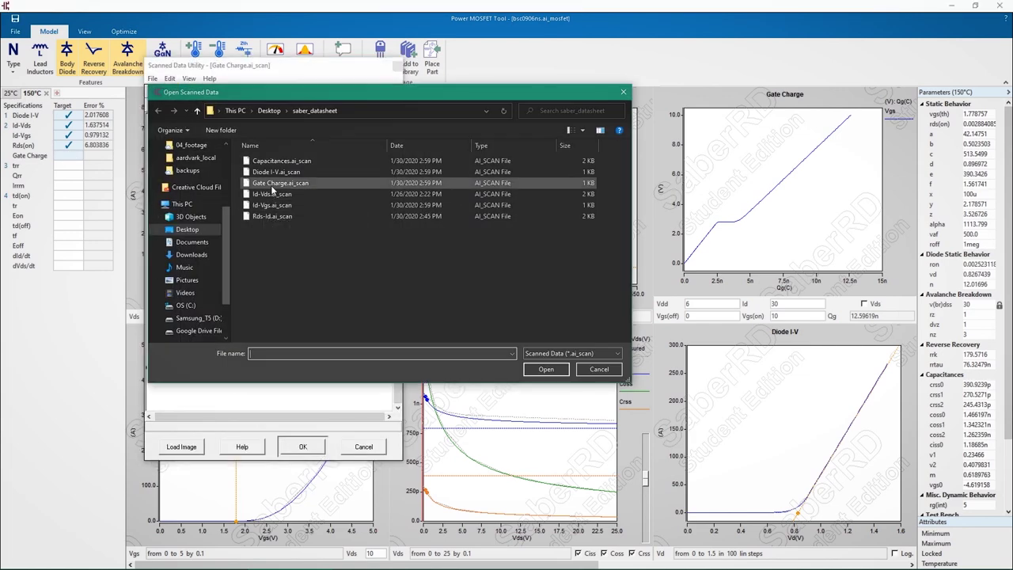
double_click(280, 182)
click(303, 446)
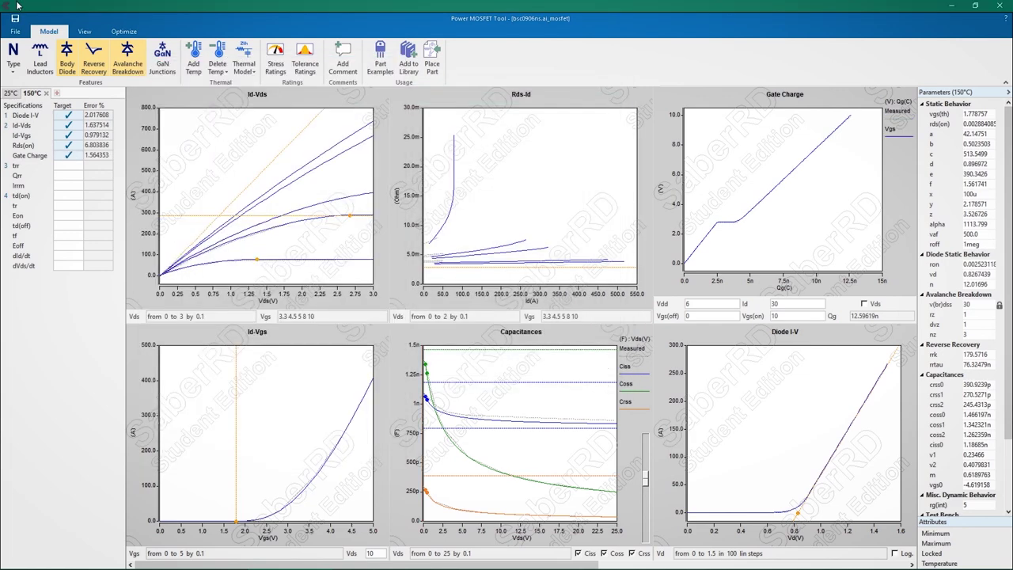
Set the Qrr target to 5n
click(72, 175)
text(5n)
key(Return)
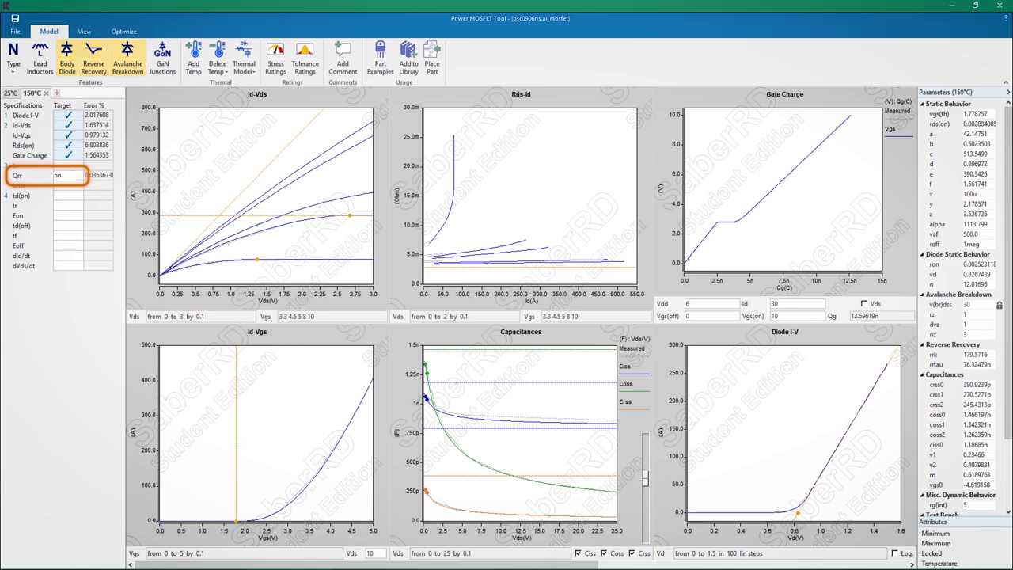
Retrace the Diode I-V scan along the 150 °C datasheet curve
click(68, 115)
click(279, 437)
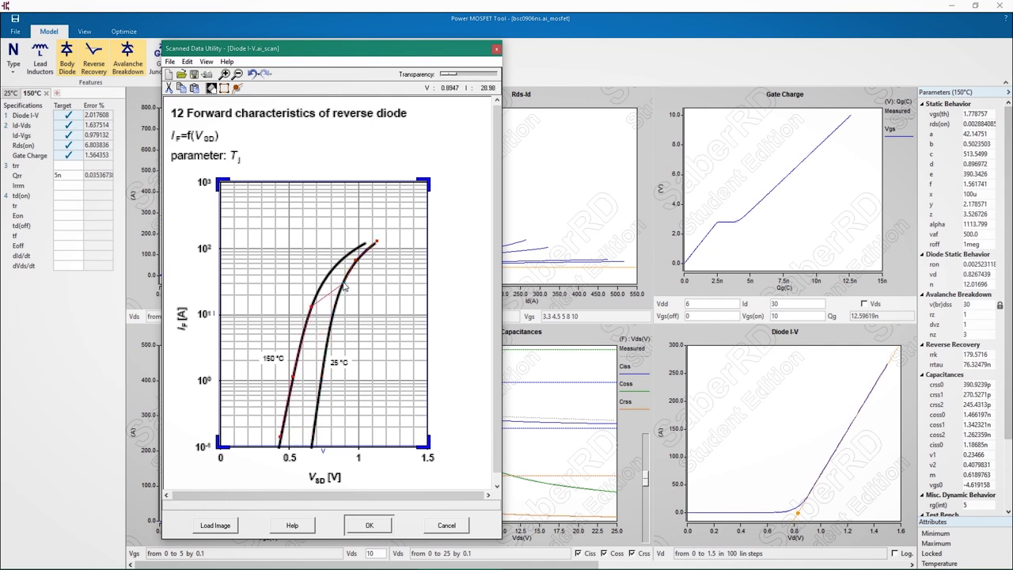
click(324, 281)
click(341, 262)
click(370, 524)
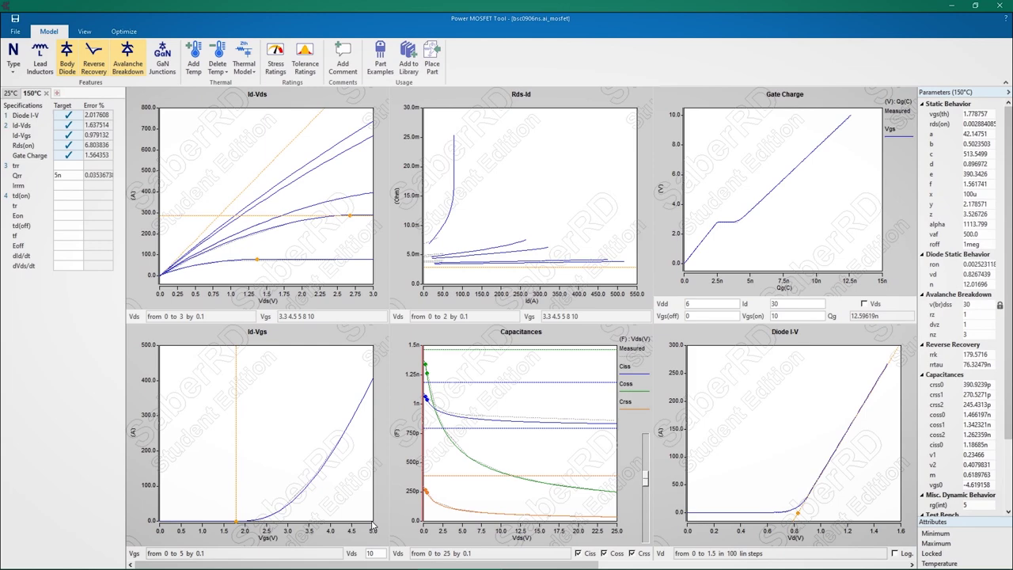
Move the Id-Vgs trace onto the other datasheet curve and accept it
double_click(320, 414)
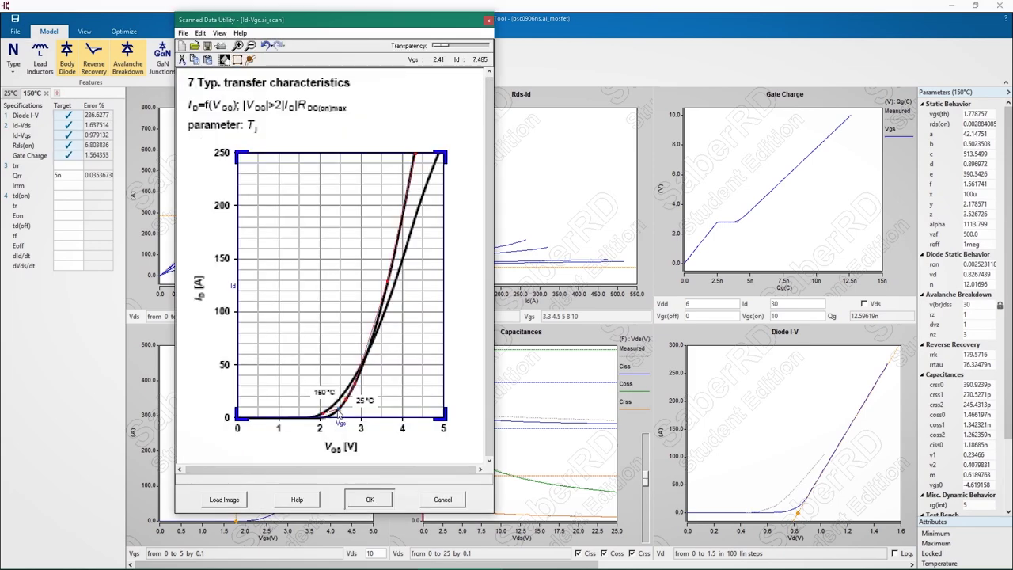
mouse_move(358, 388)
mouse_down()
mouse_move(417, 156)
mouse_move(438, 161)
mouse_up()
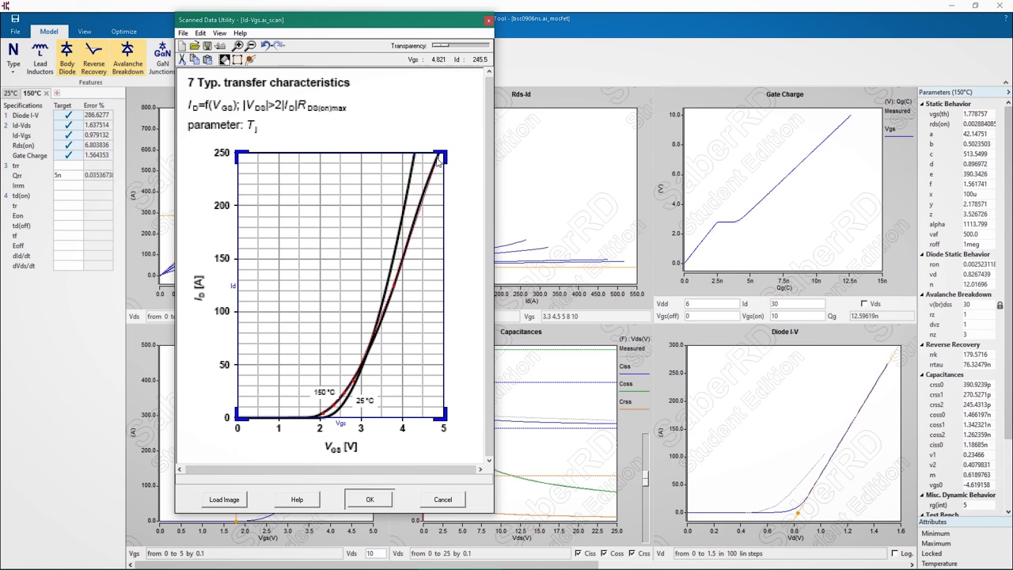
click(370, 499)
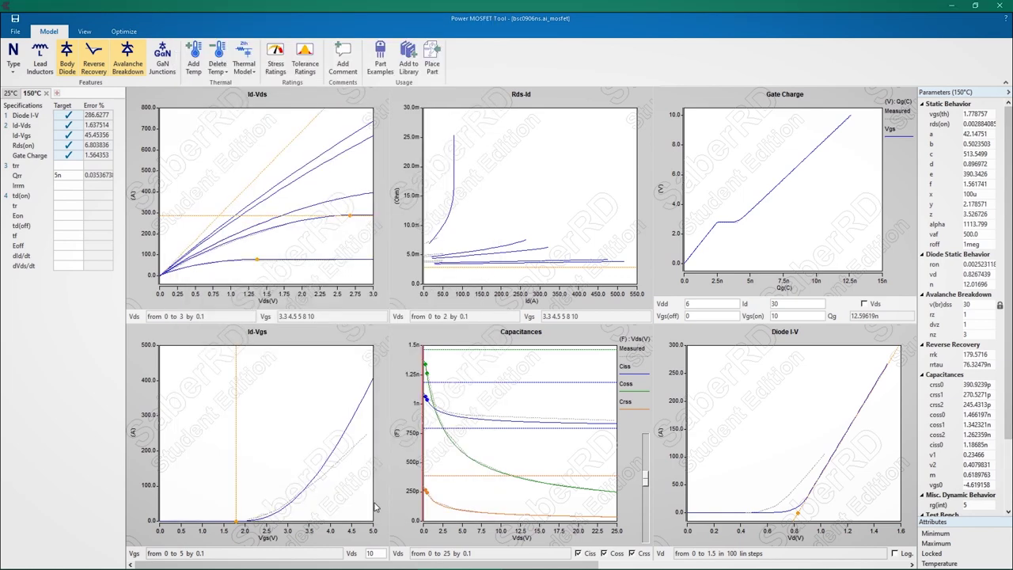
click(116, 35)
Run the optimizer to fit the model to the 25°C and 150°C datasheet targets
click(19, 53)
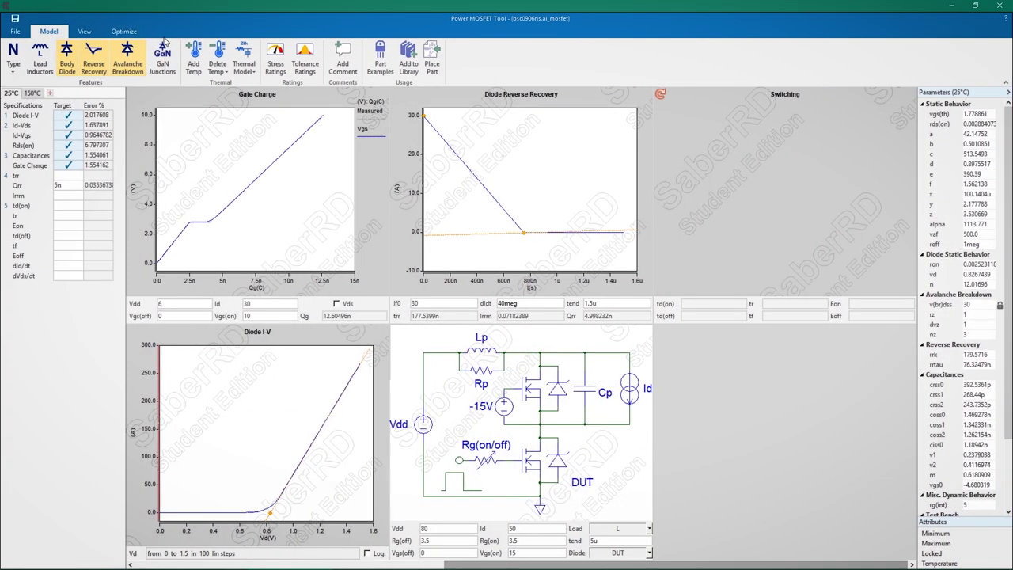
Choose the Dynamic - One Thermal Port w/ Zth model and load the transient thermal impedance image
click(244, 69)
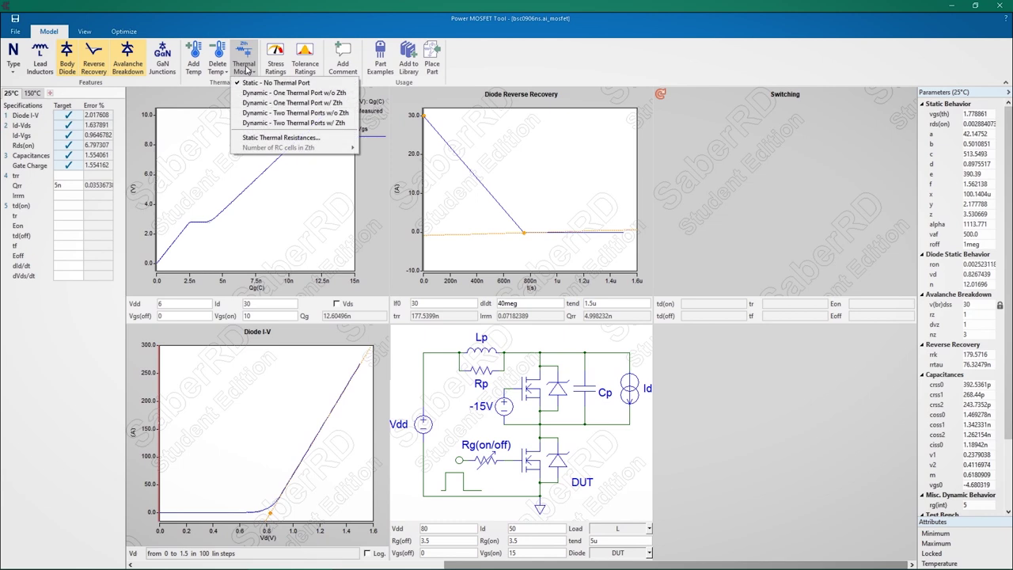
click(267, 103)
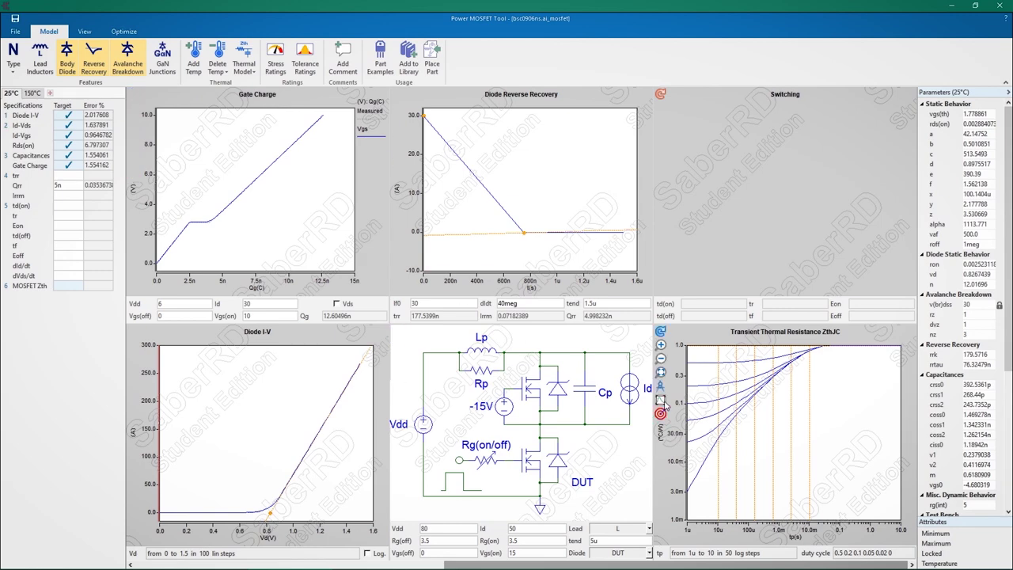
double_click(661, 404)
click(445, 507)
double_click(510, 294)
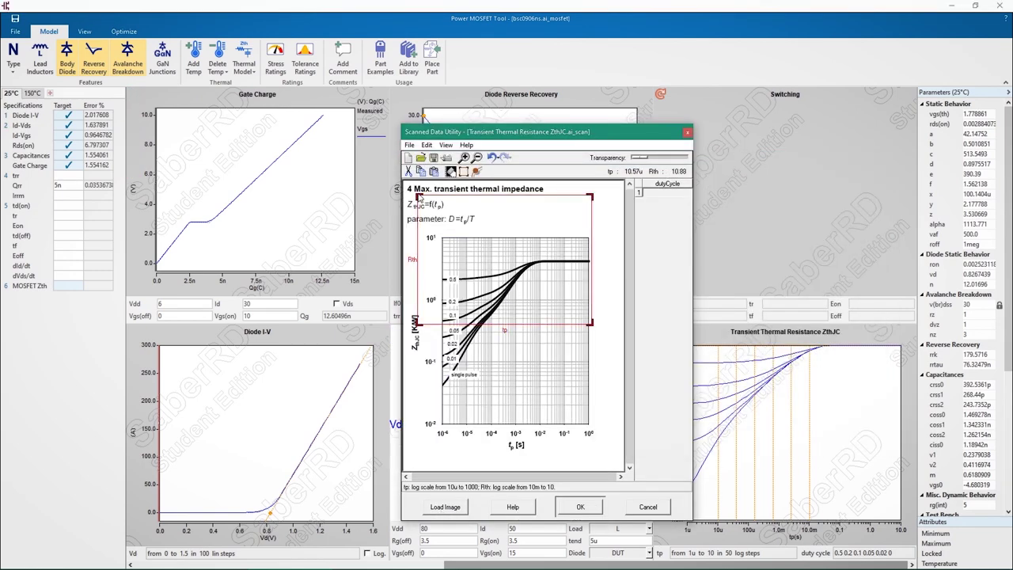
Align the axis box with the thermal impedance chart corners and enlarge the digitizer view
drag(417, 195, 440, 237)
drag(589, 323, 589, 422)
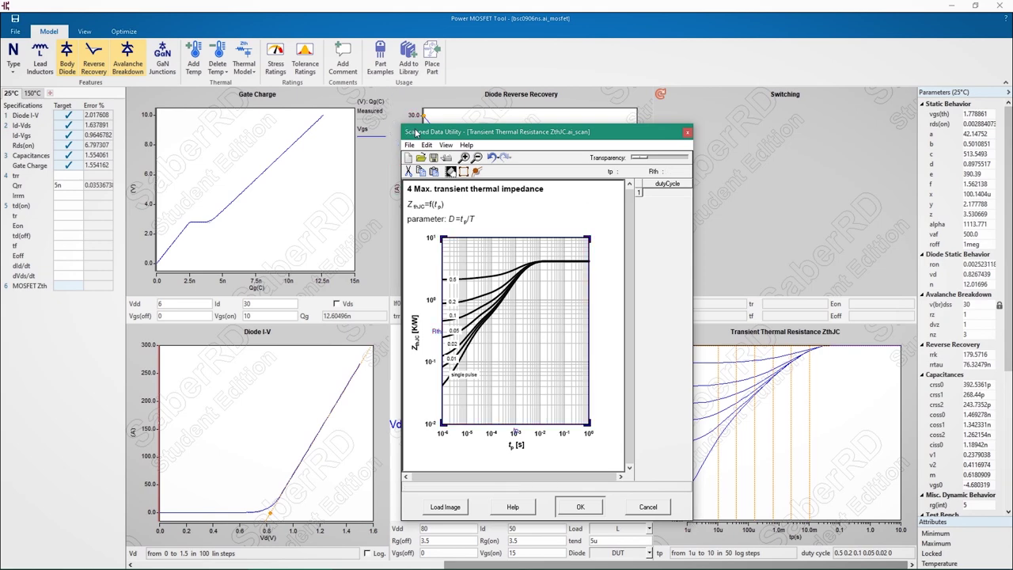
drag(554, 134, 406, 45)
drag(544, 431, 768, 563)
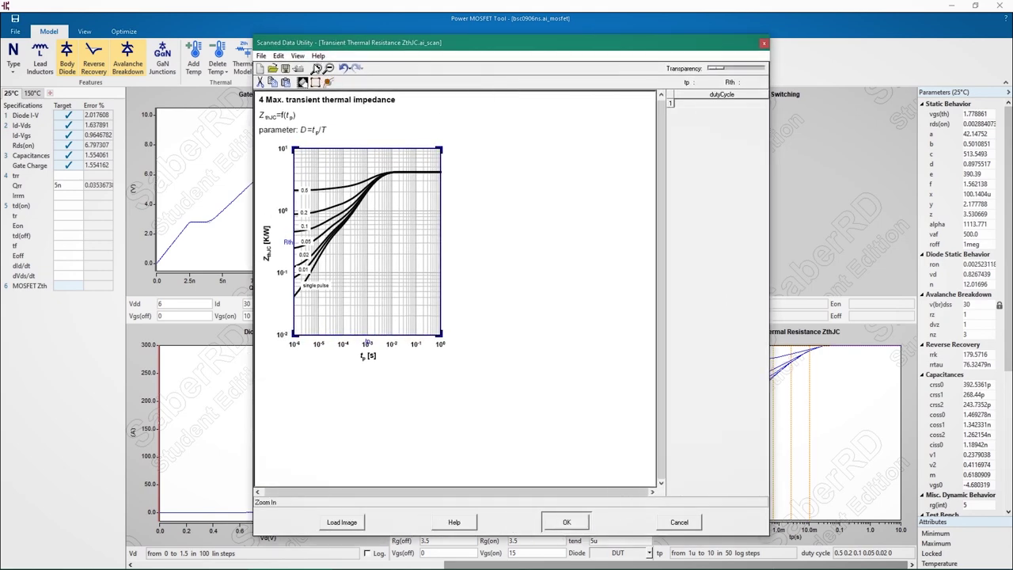
click(315, 68)
scroll(640, 343, down, 3)
Trace the 0.5, 0.2, 0.1, 0.05 and 0.02 duty-cycle curves and accept the data
click(345, 229)
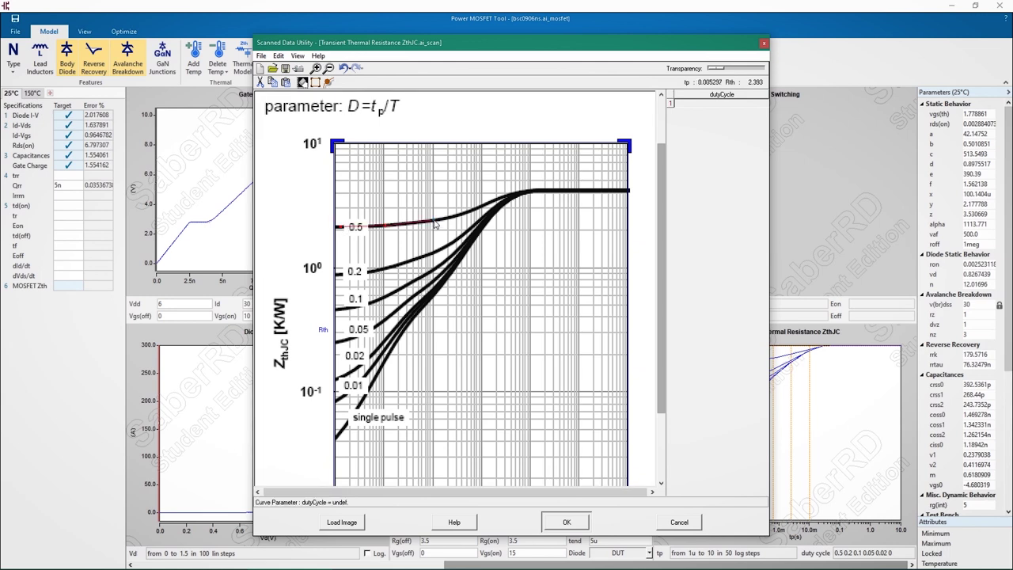
click(482, 232)
click(526, 194)
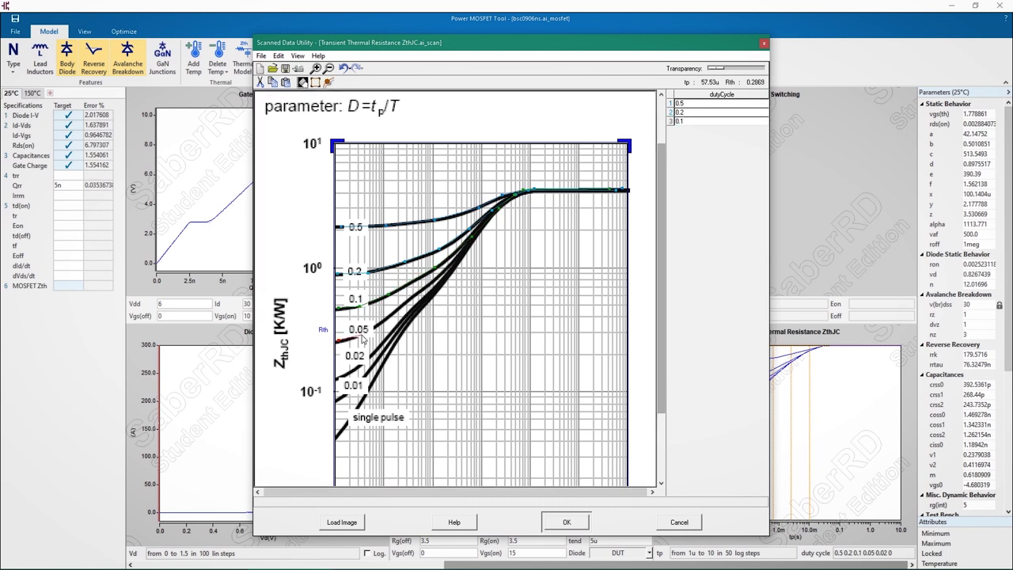
click(547, 194)
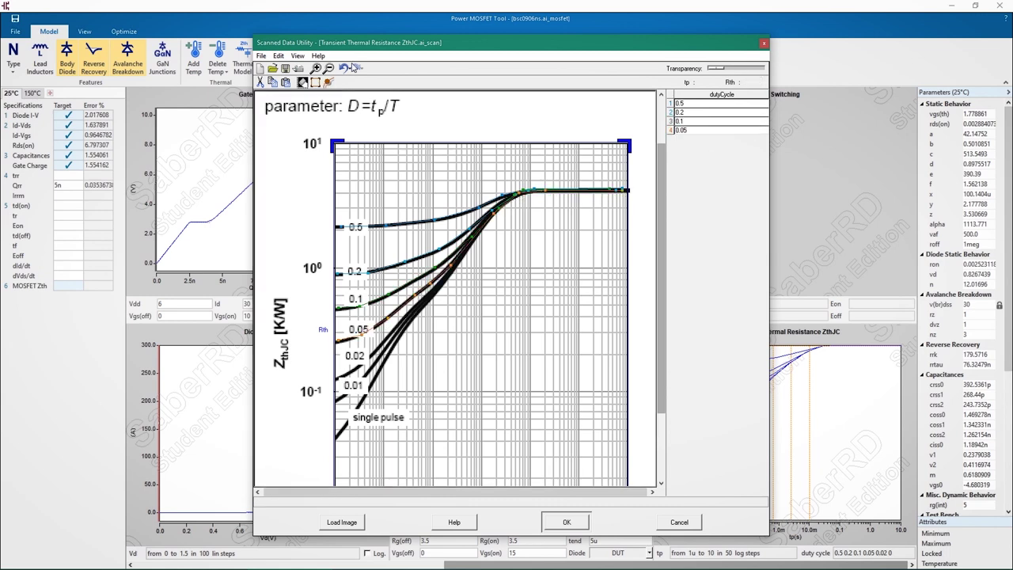
click(613, 194)
text(2)
key(Return)
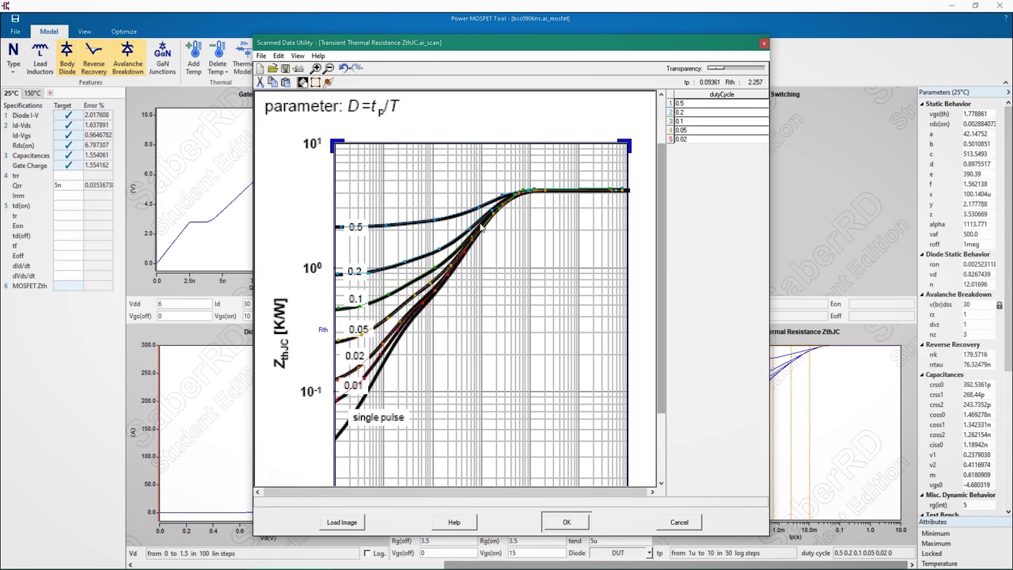
click(565, 523)
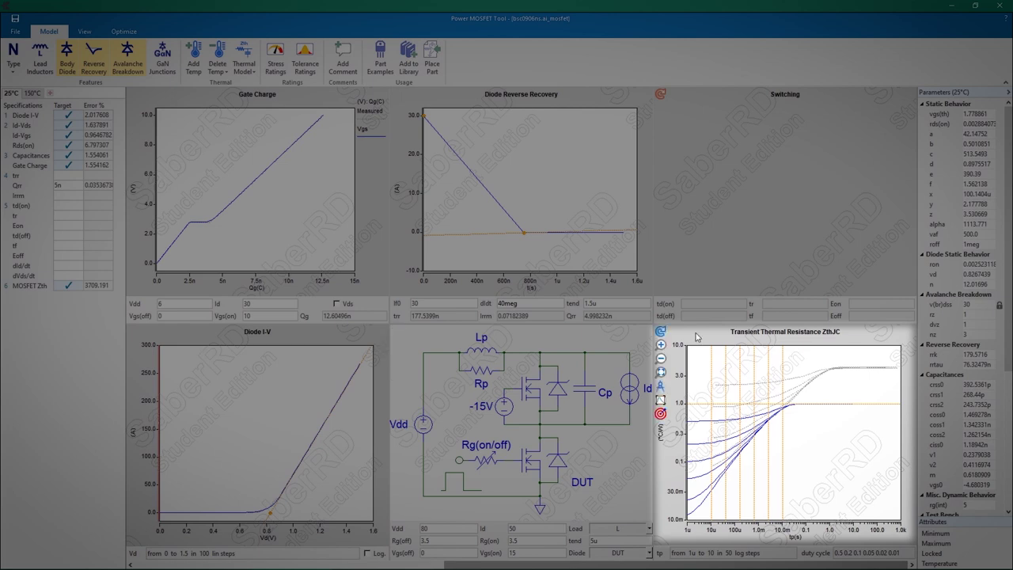
Optimize the MOSFET Zth target and view the equivalent circuit's two-stage RC thermal network
click(660, 413)
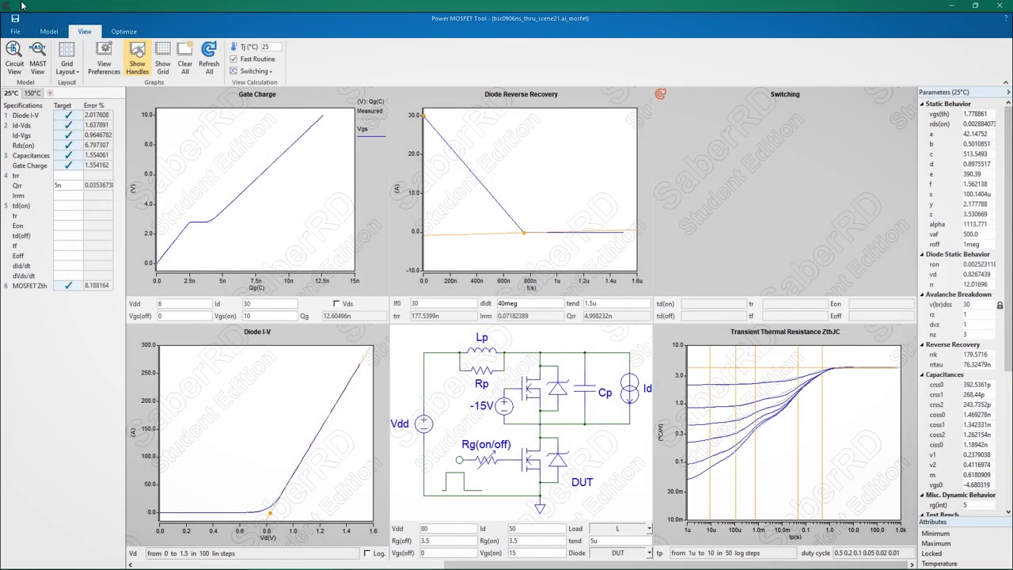
click(13, 57)
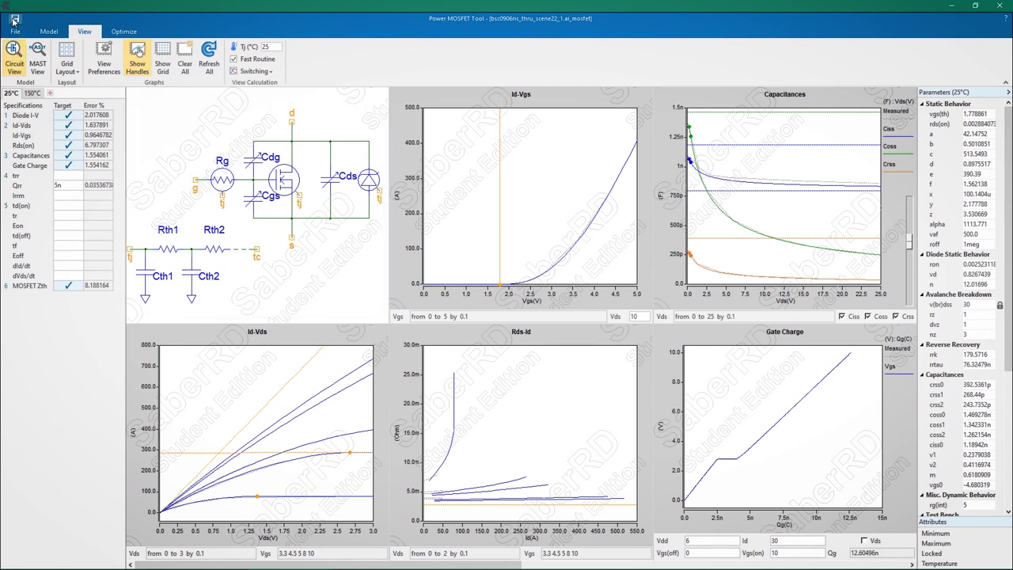
click(49, 31)
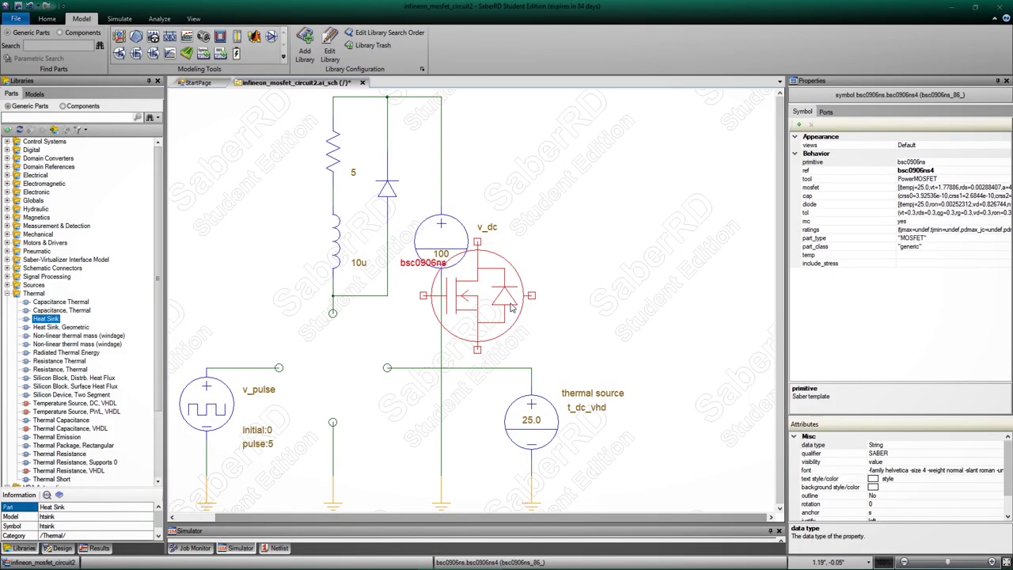
Move the bsc0906ns MOSFET between v_pulse and the thermal source, then bring up the example parts library
drag(510, 307, 366, 378)
key(Escape)
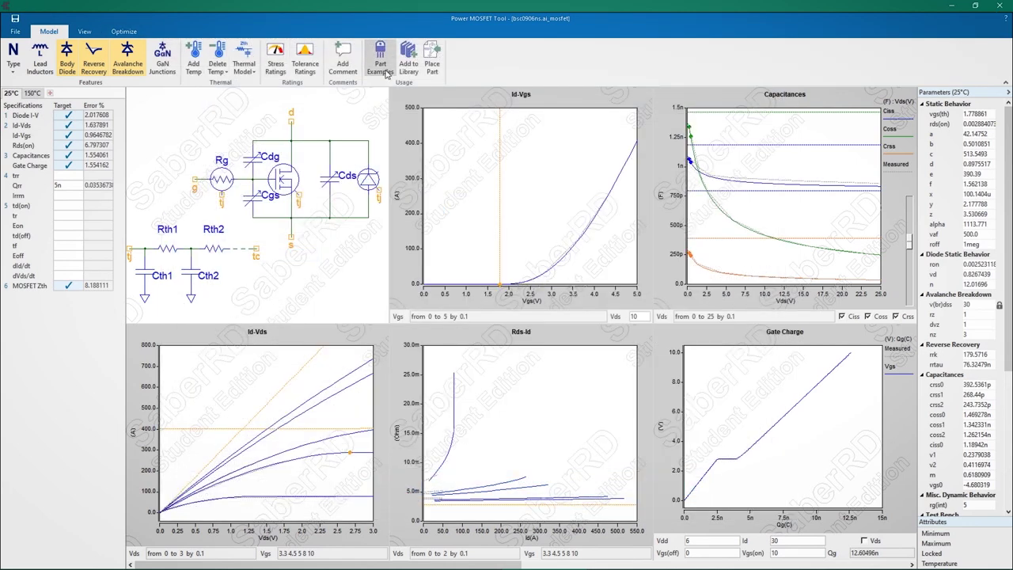
click(383, 68)
Scroll the Tool Library's example MOSFET list, covering parts from epc2001 to upn1205k
drag(526, 148, 537, 263)
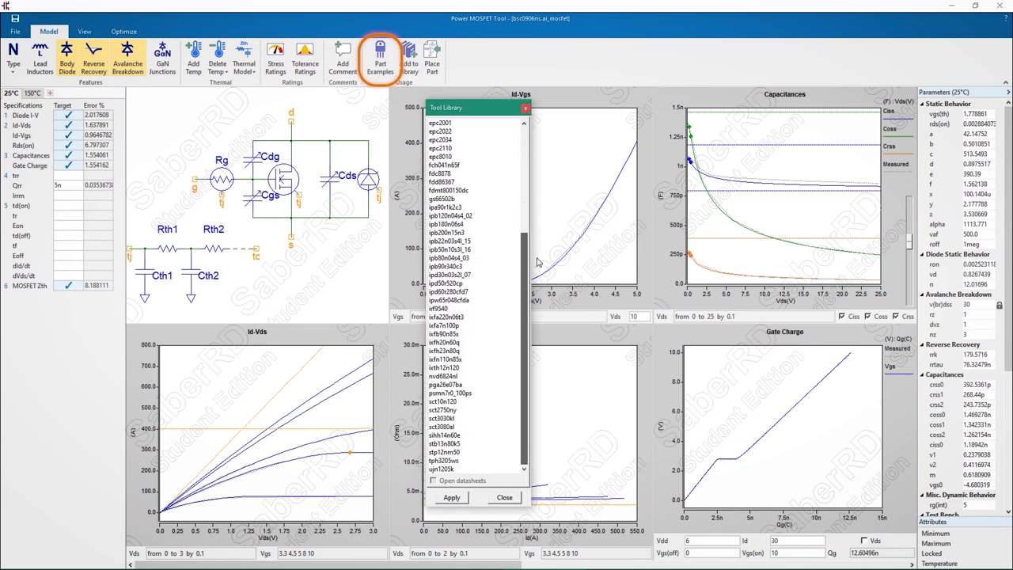